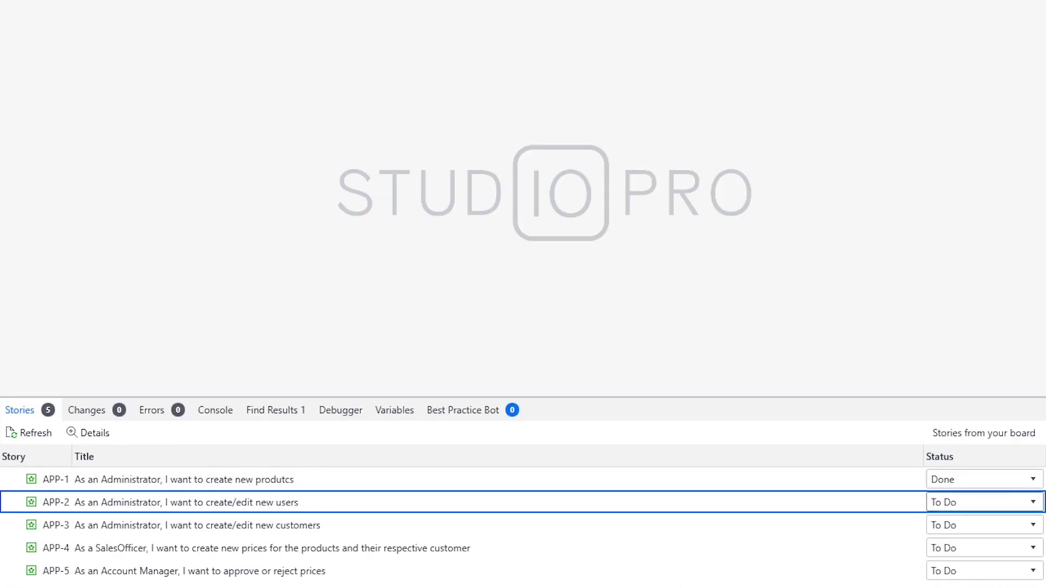
Step: Set story APP-2's status to In Progress from the Stories pane dropdown
click(984, 502)
click(958, 539)
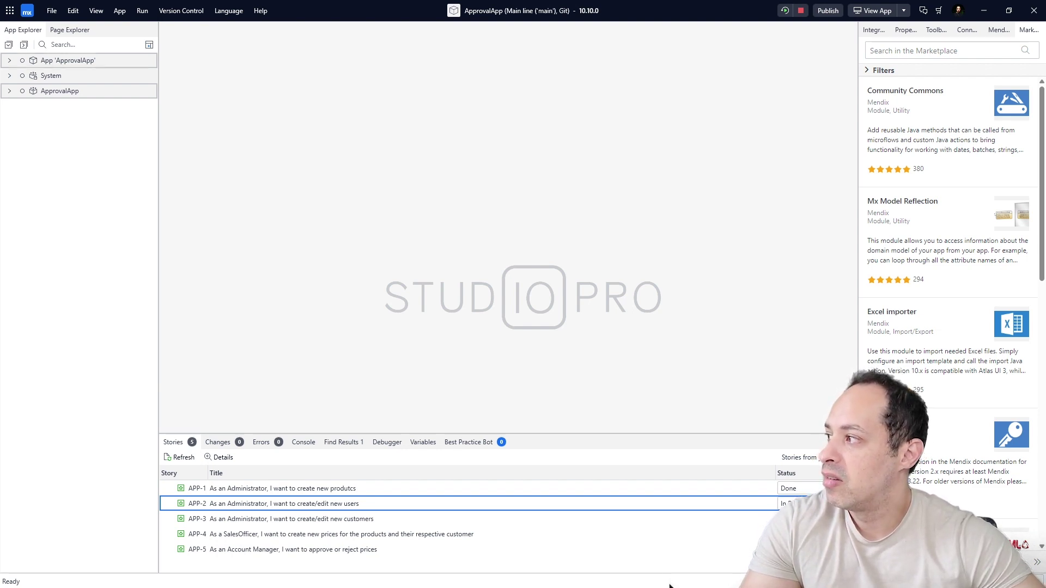
Step: Expand ApprovalApp and Marketplace modules in the App Explorer, browse to Administration, then Navigation
key(Right)
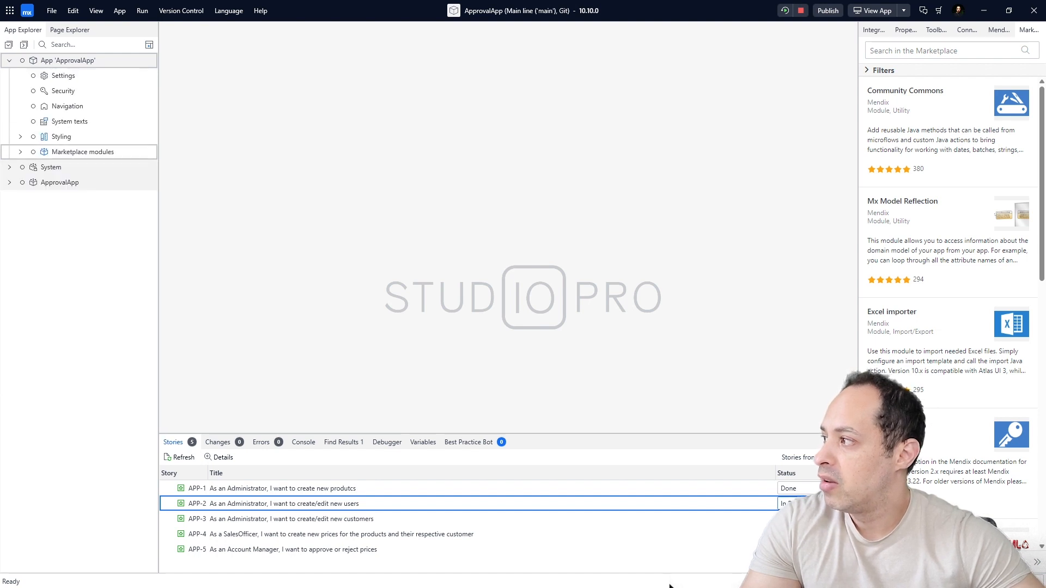
key(Right)
key(Down)
key(Down)
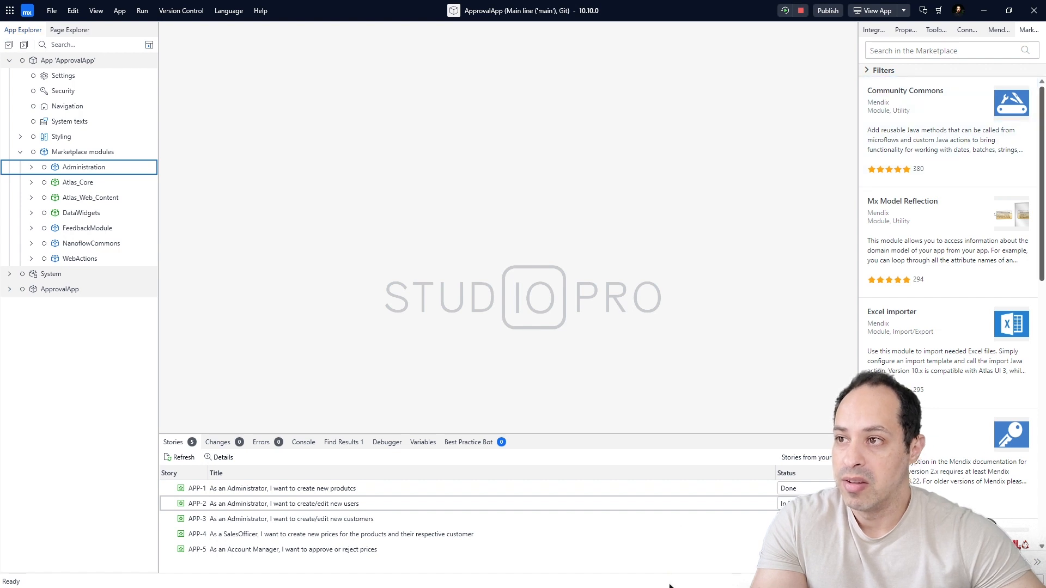
scroll(949, 245, down, 5)
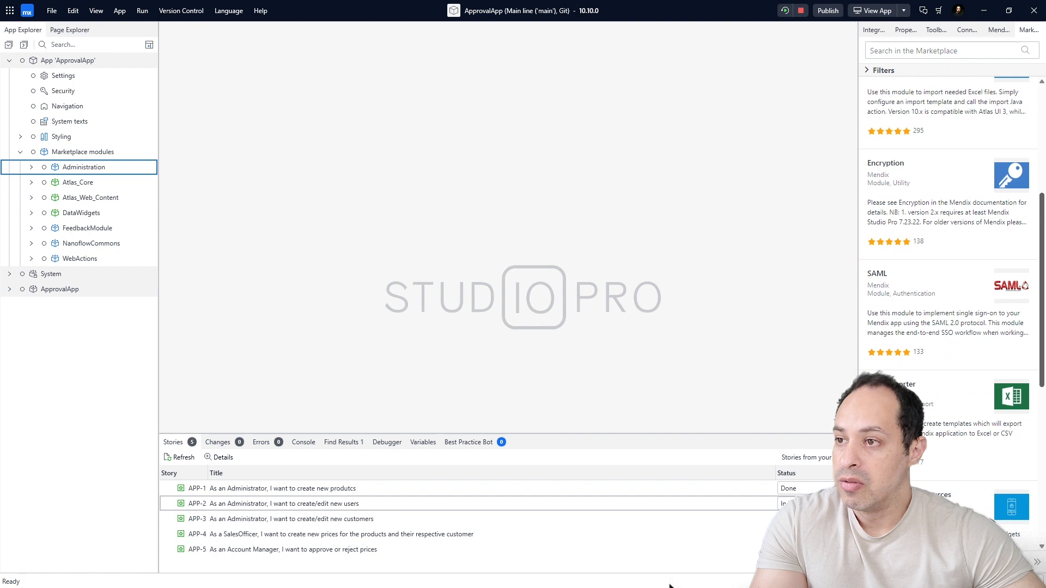
scroll(949, 245, up, 5)
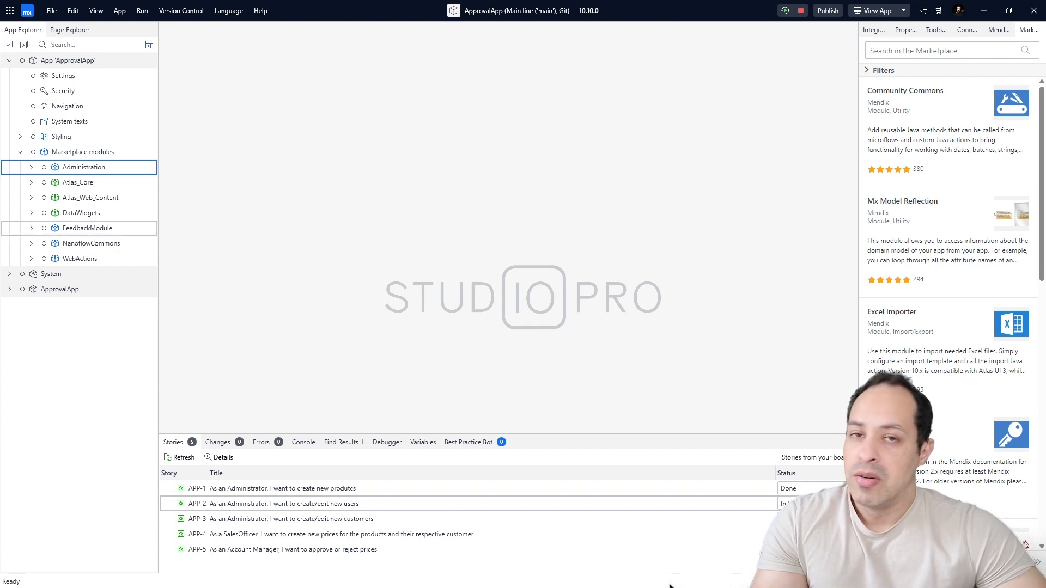
key(Up)
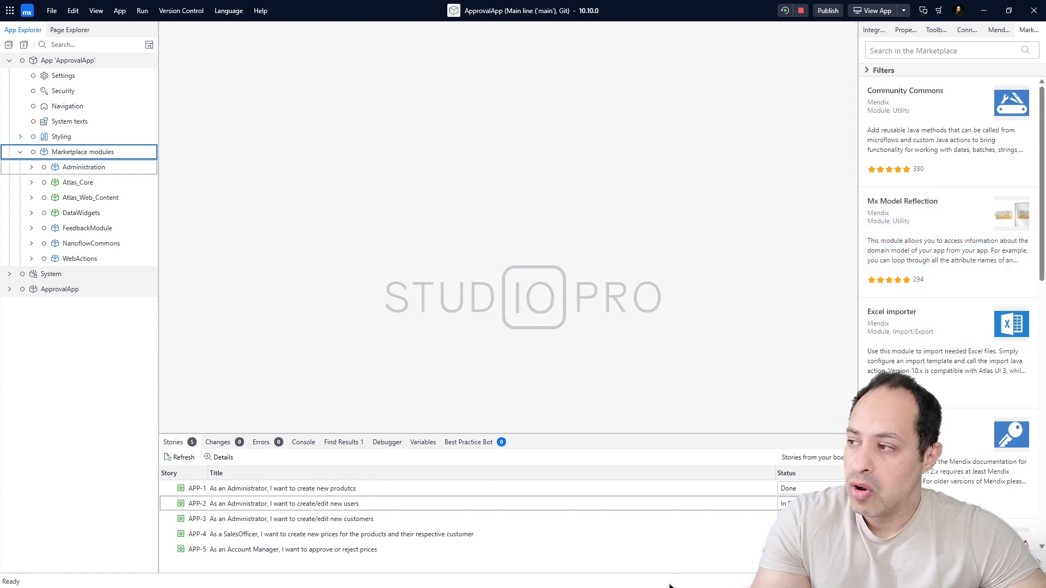
key(Down)
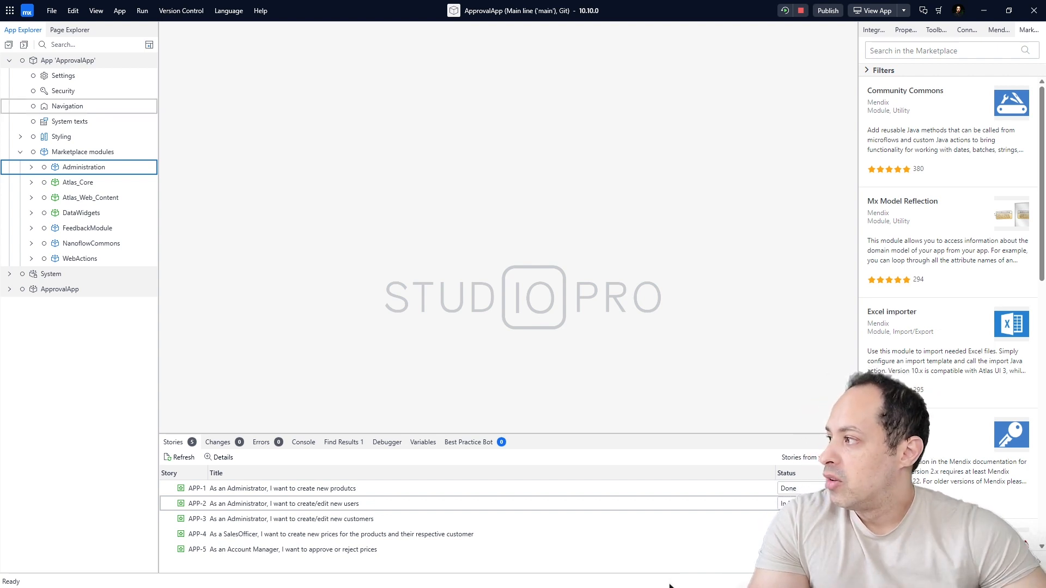
key(Up)
key(Up)
key(Up)
Step: In Navigation, start a new menu item captioned Sign out with the Atlas logout icon
key(Return)
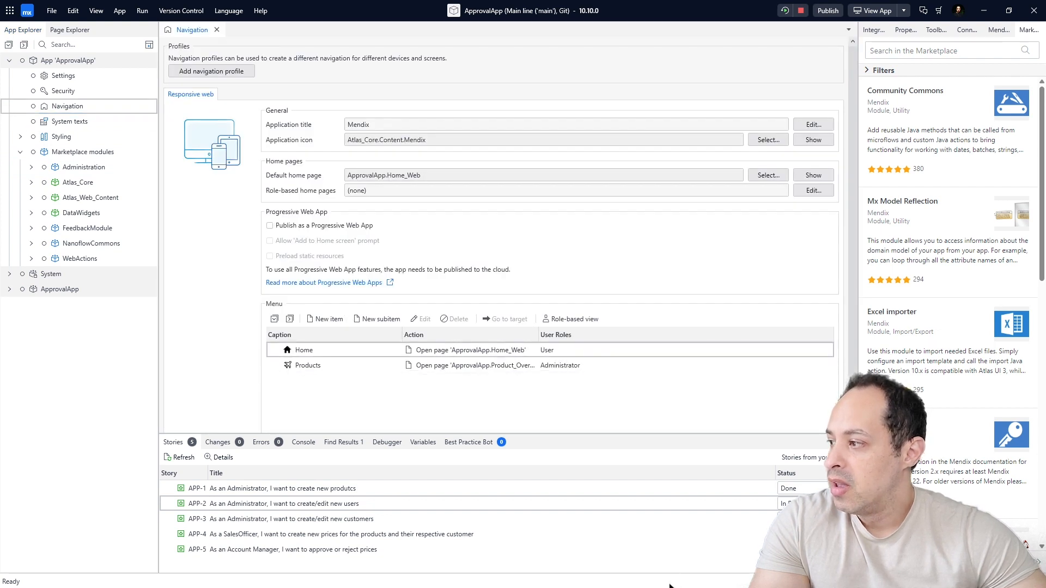
key(Tab)
key(Return)
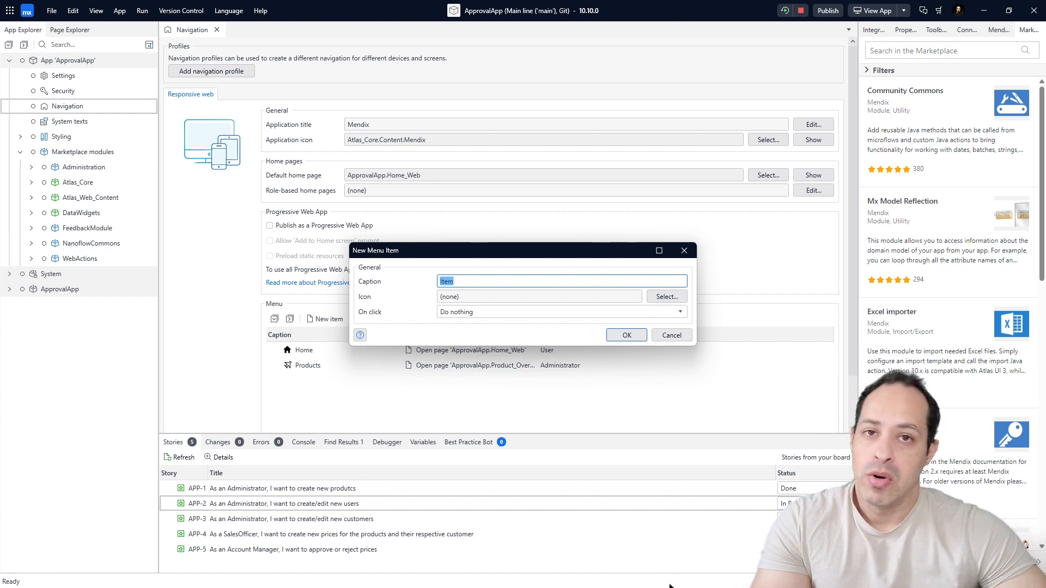
text(Sign out)
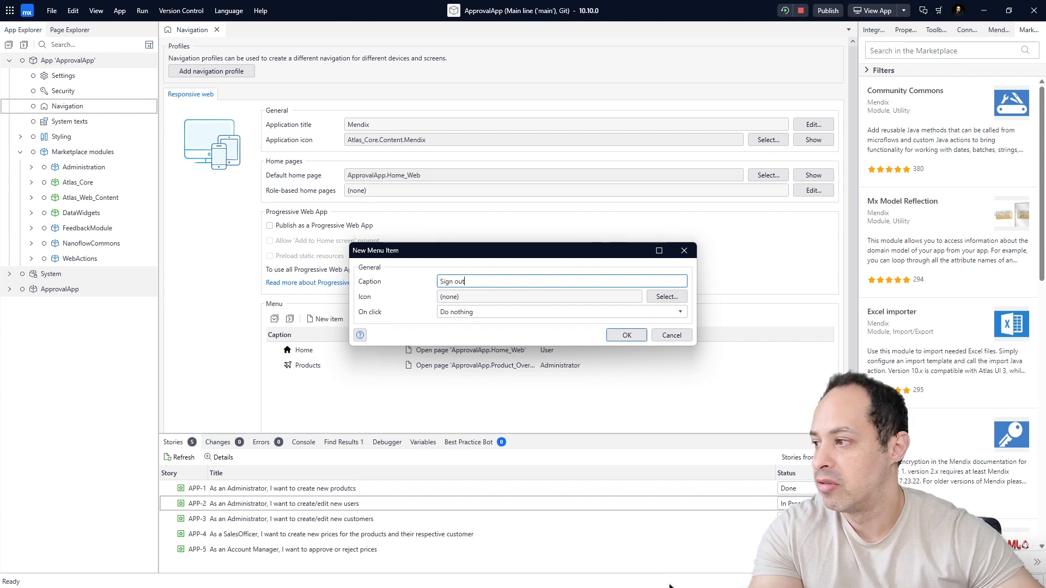
key(Tab)
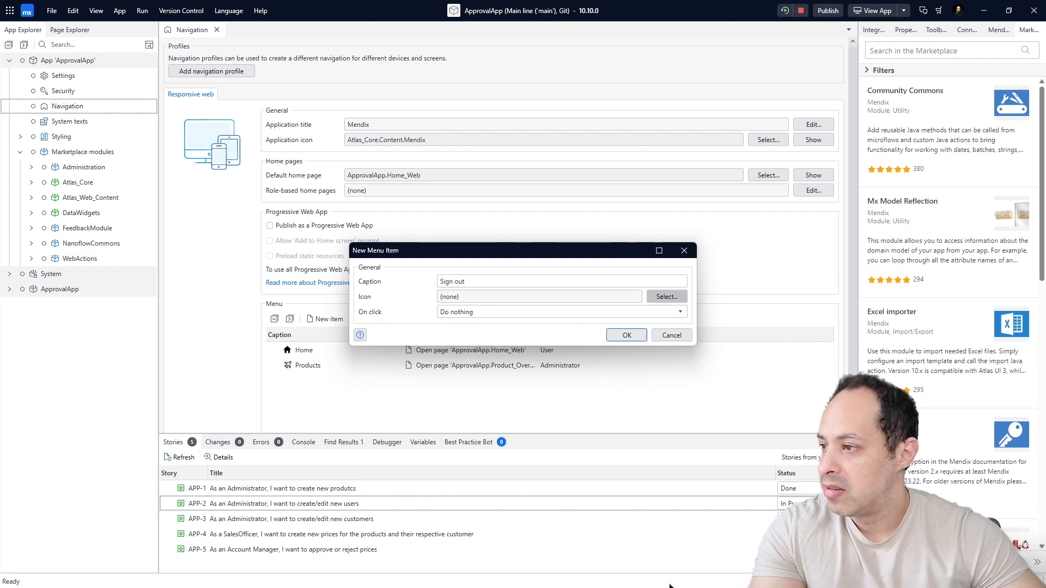
key(Return)
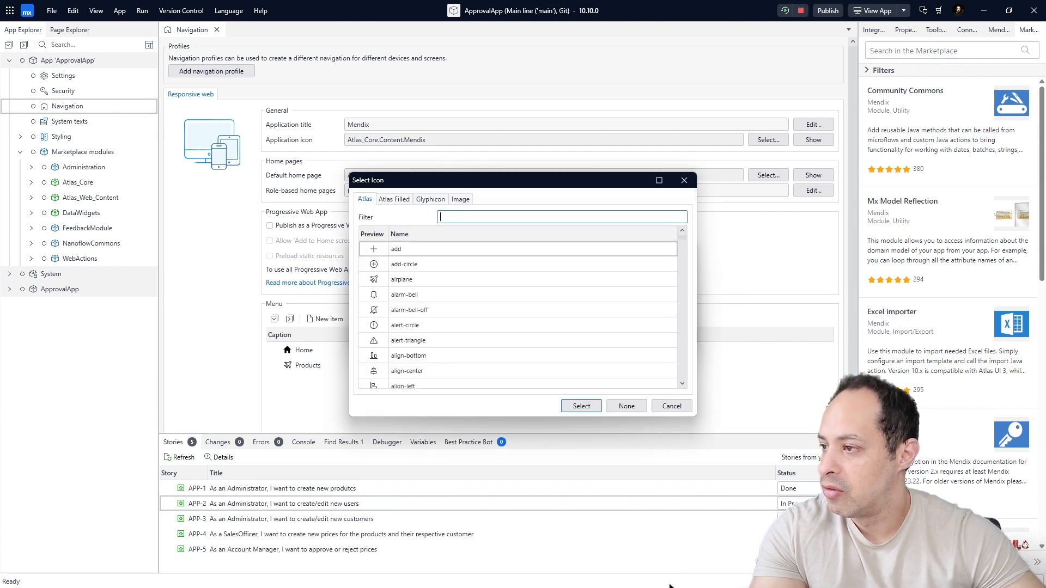
text(out)
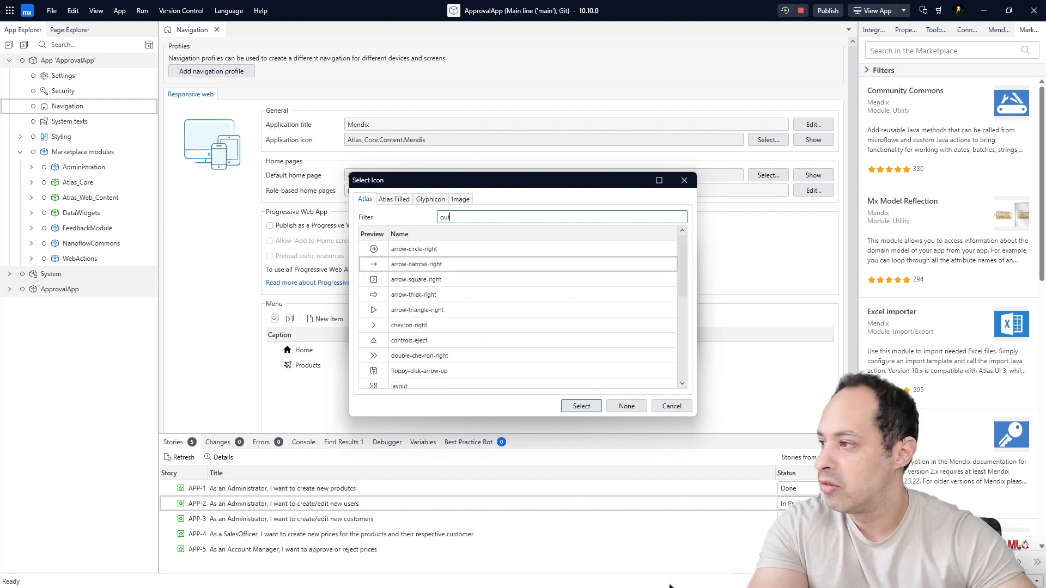
key(Down)
key(Down)
key(Down)
key(Down)
key(Down)
key(Down)
key(Down)
key(Down)
key(Down)
key(Down)
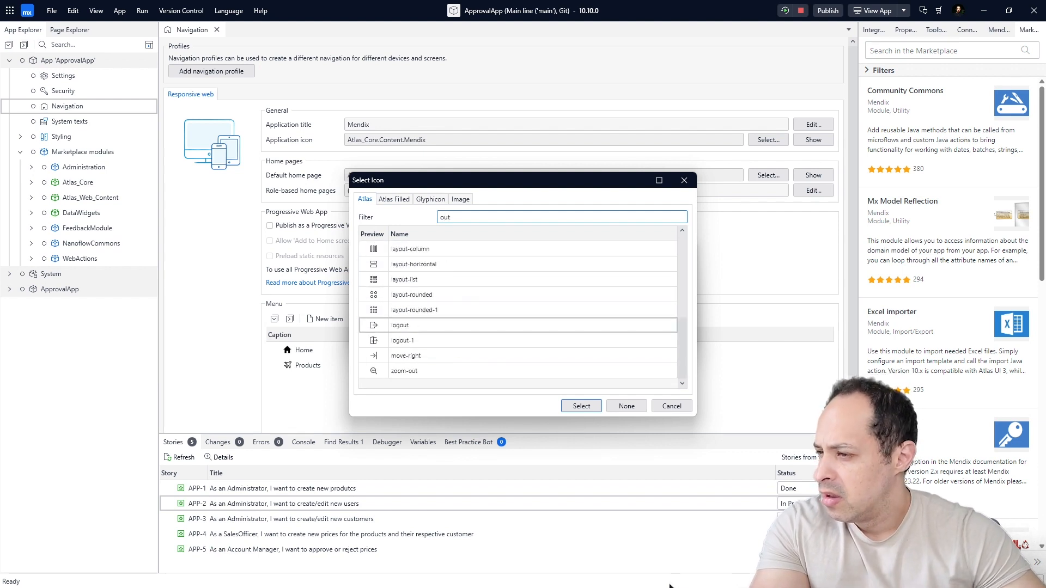
key(Down)
key(Down)
key(Up)
key(Down)
key(Up)
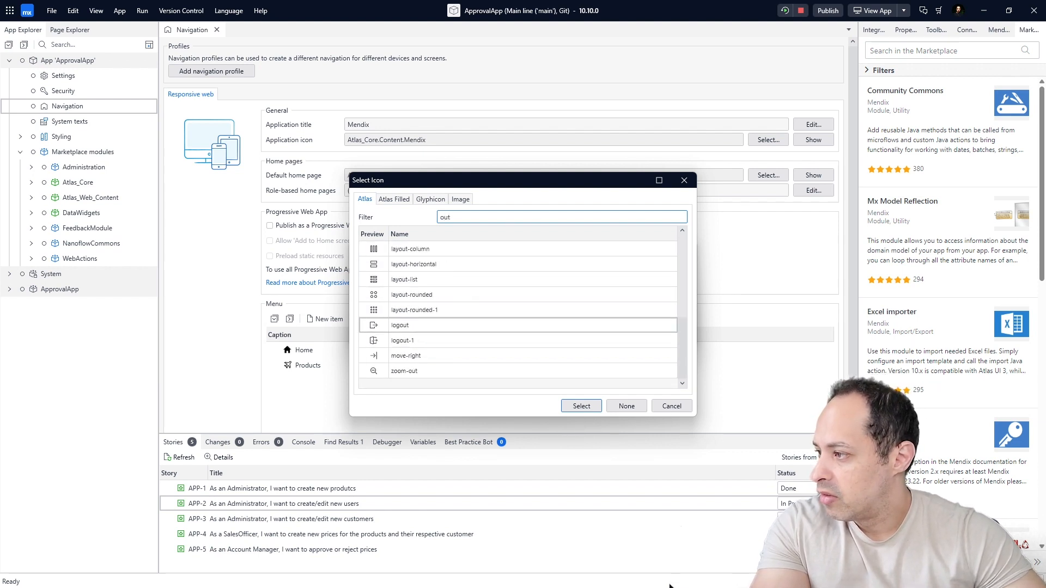
key(Return)
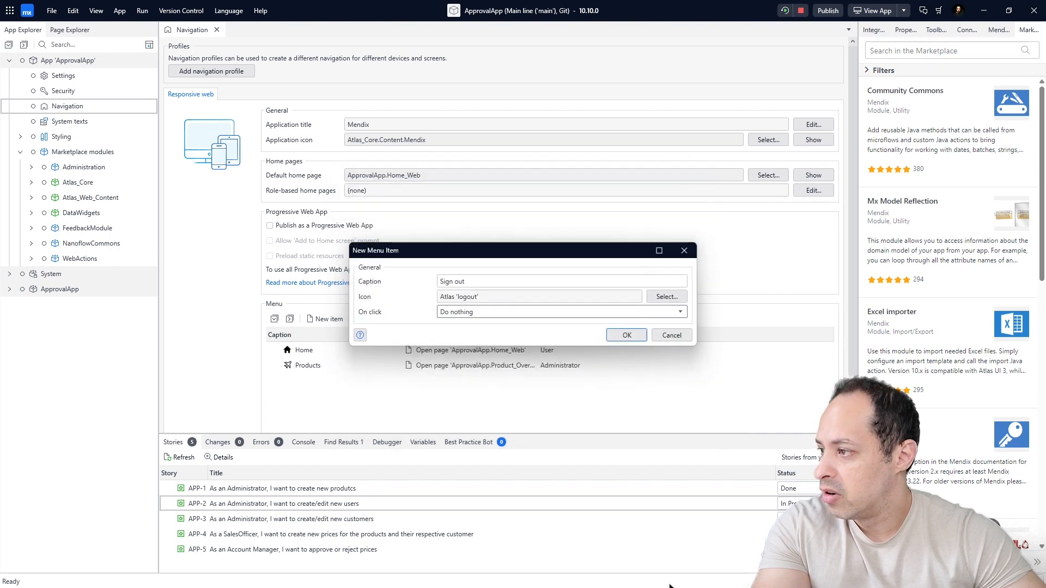
Step: Set the item's On click action to Sign out and save the new menu item
key(shift+Tab)
key(alt+Down)
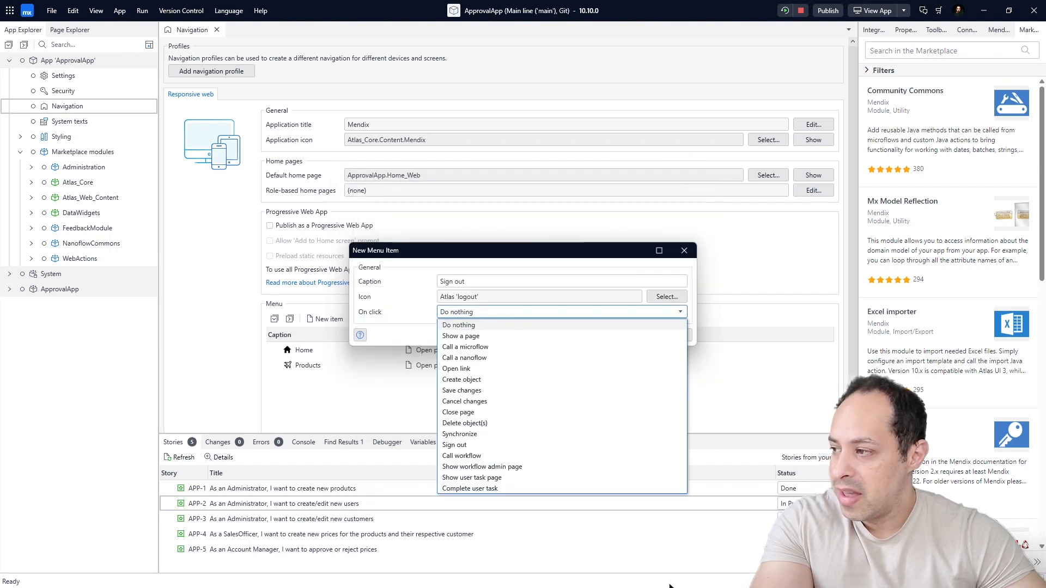
key(Down)
key(Down)
key(Down)
key(Down)
key(Down)
key(Down)
key(Return)
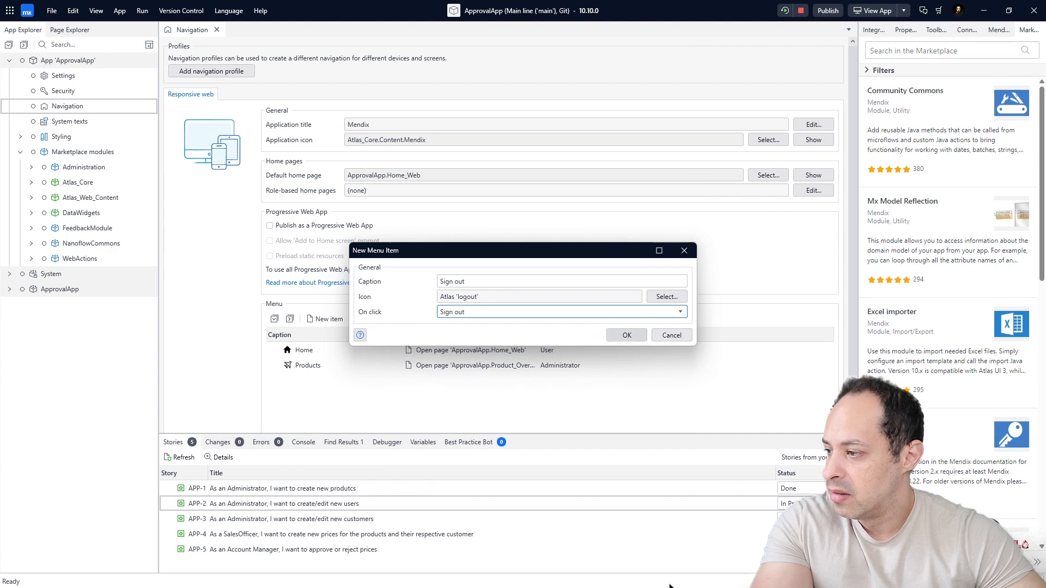
key(Return)
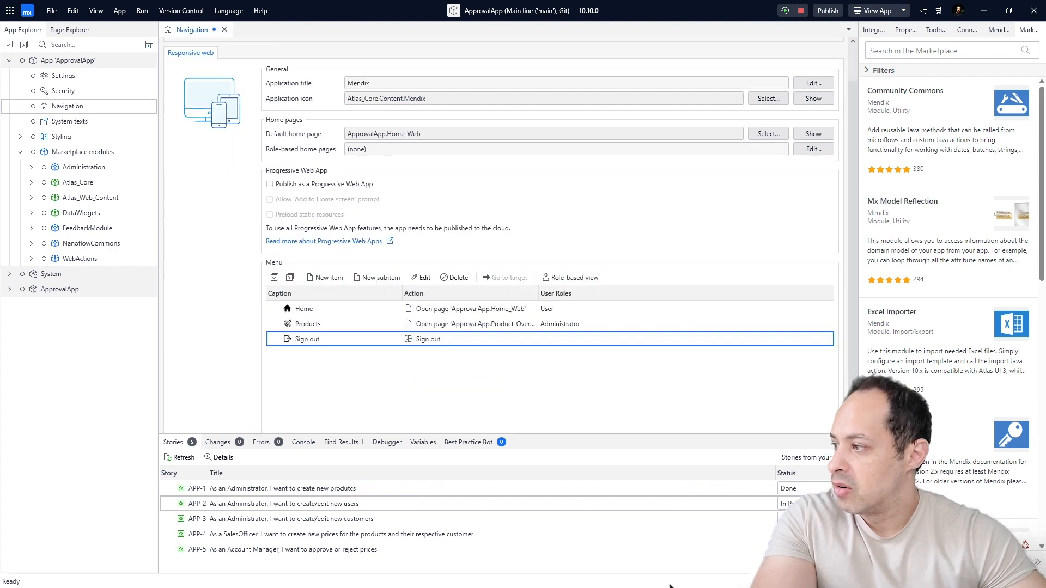
Step: Start another menu item, Accounts, and give it the user-pair icon
key(ctrl+n)
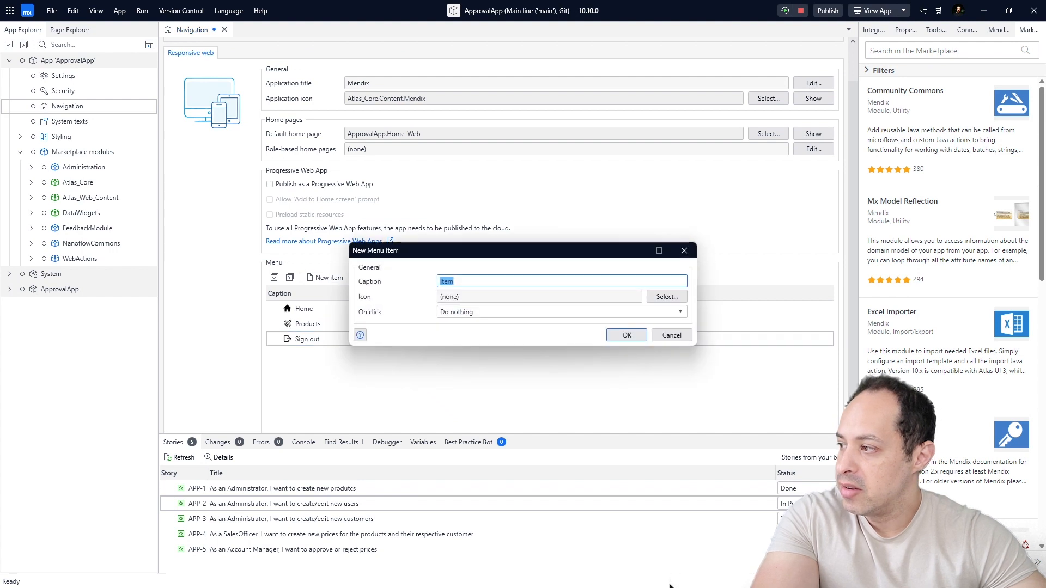
text(Accounts)
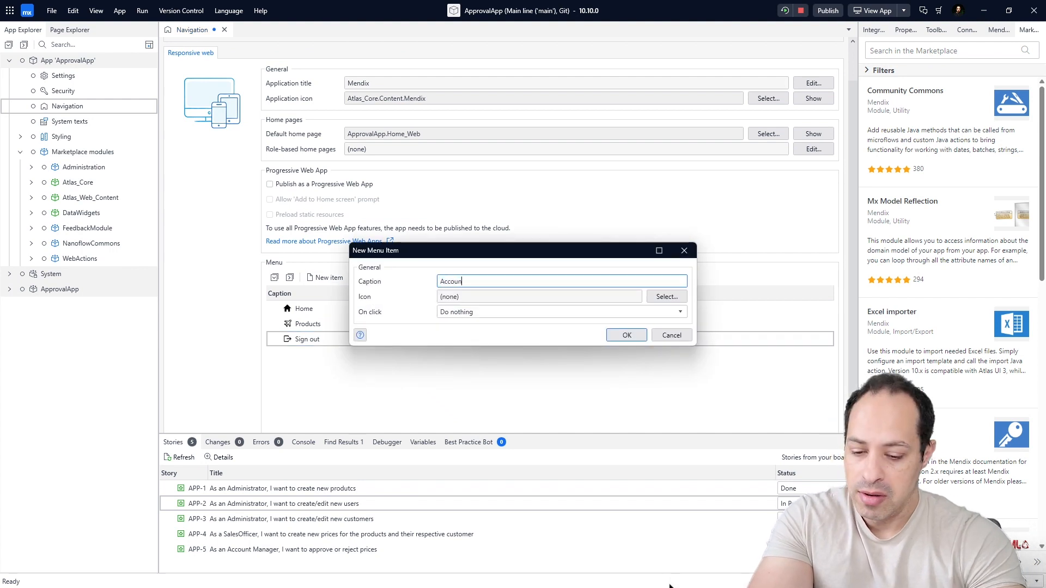
key(Tab)
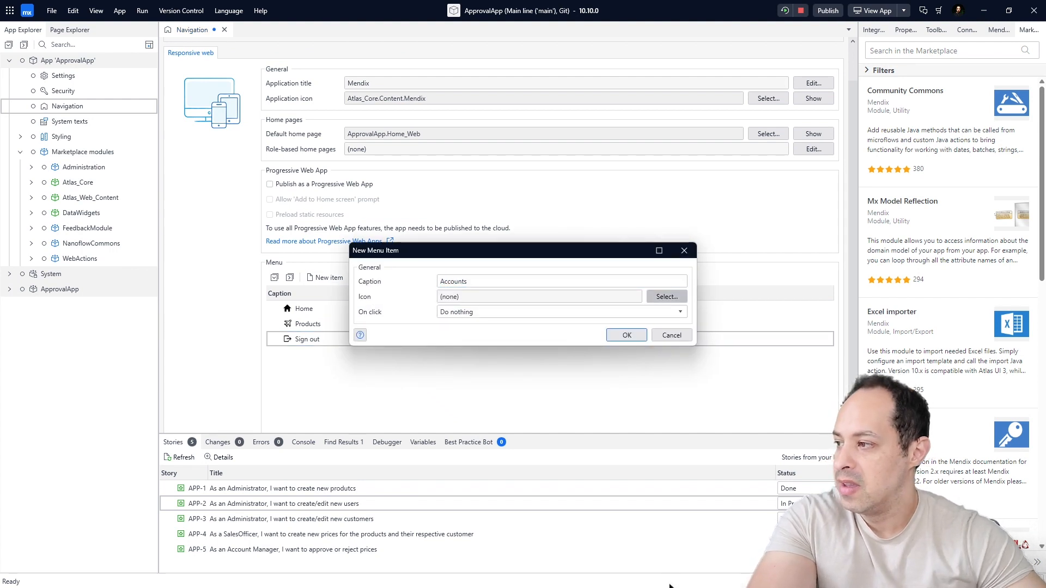
key(Return)
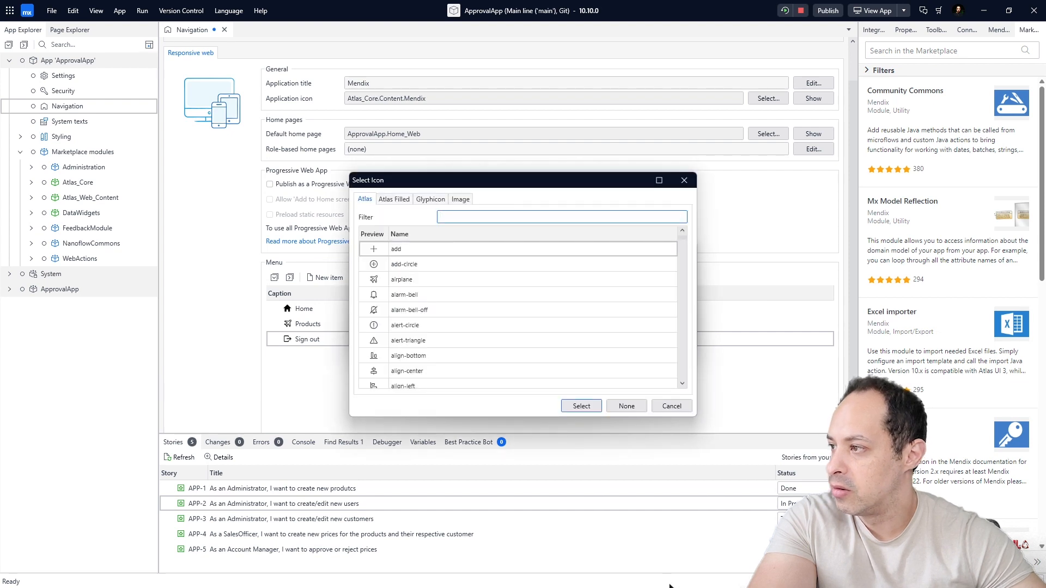
text(user)
key(Down)
key(Down)
key(Down)
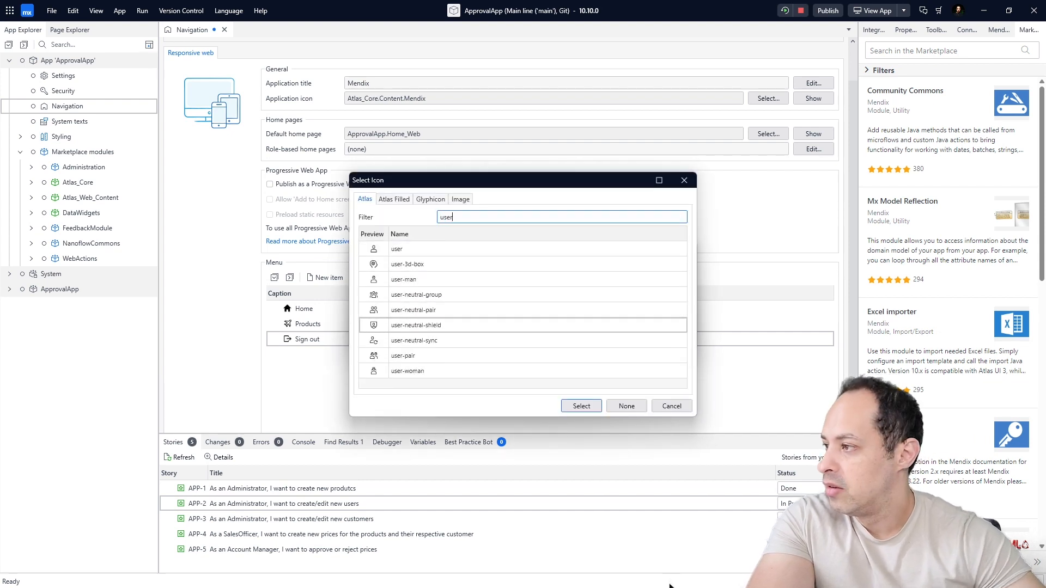
key(Down)
key(Down)
key(Tab)
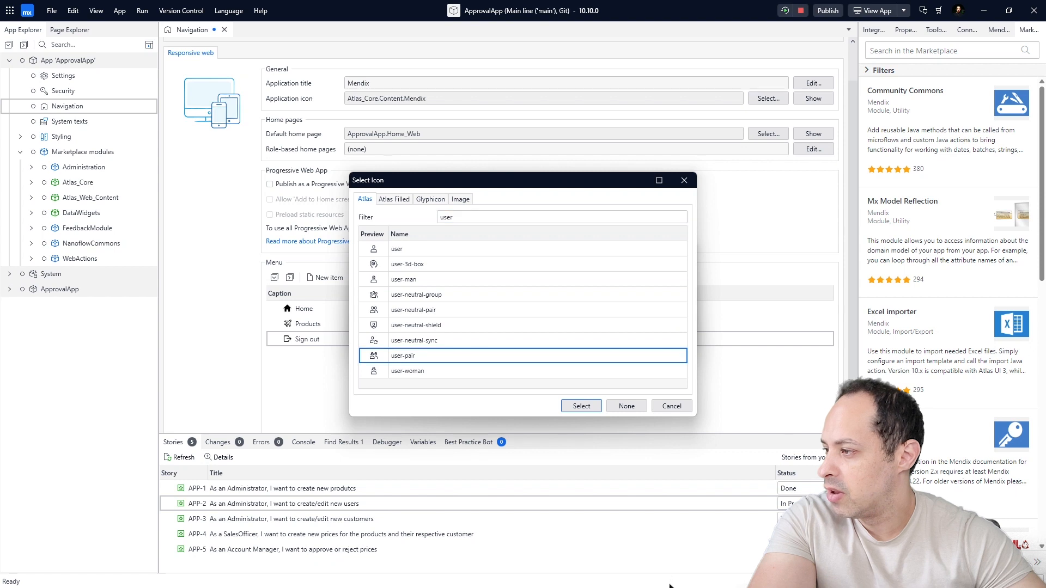
key(Return)
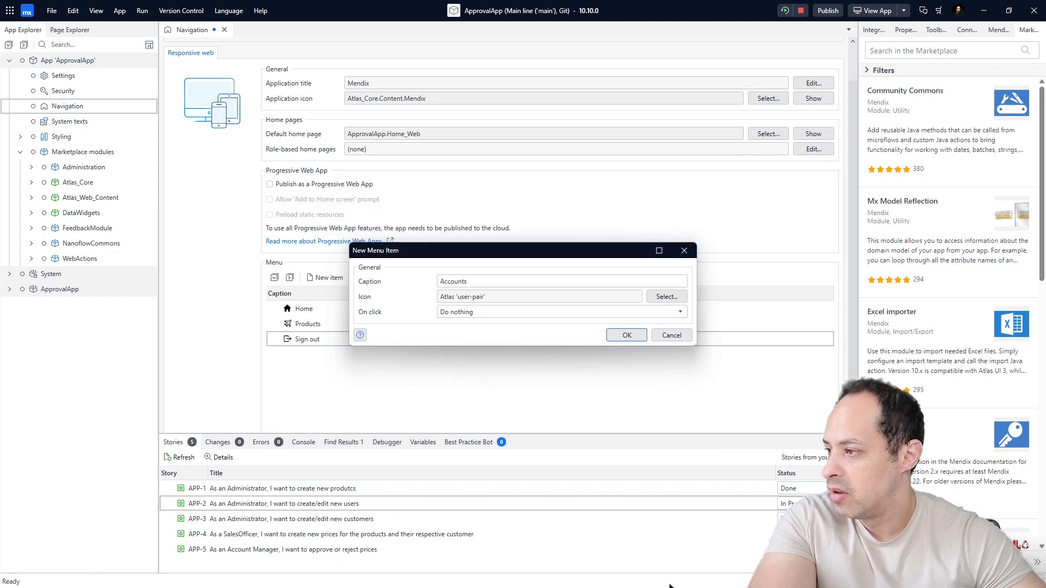
Step: Set On click to Show a page and expand Marketplace modules in the page selector
key(Tab)
key(alt+Down)
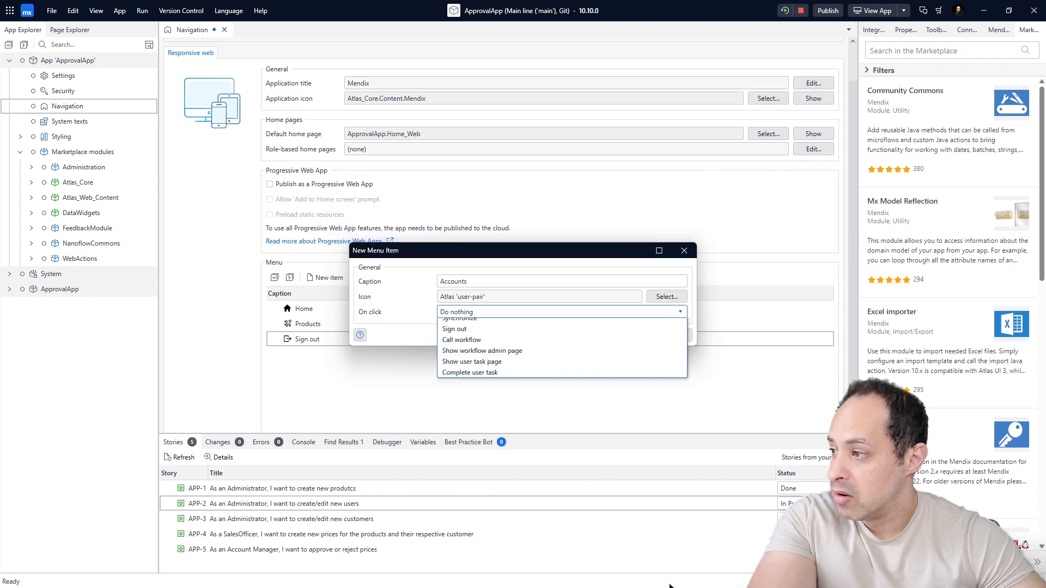
key(Down)
key(Return)
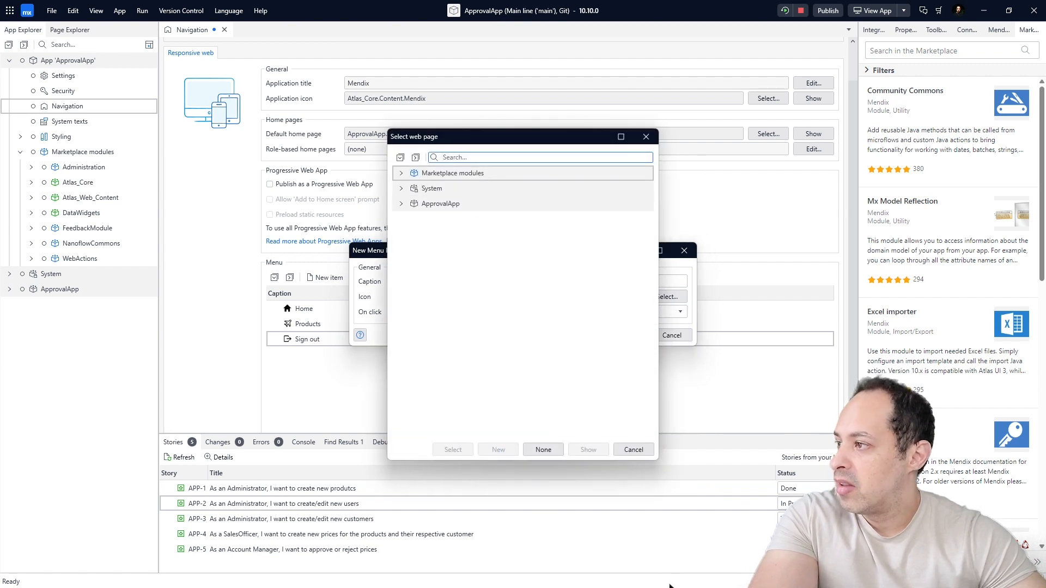
key(Down)
key(Right)
key(Down)
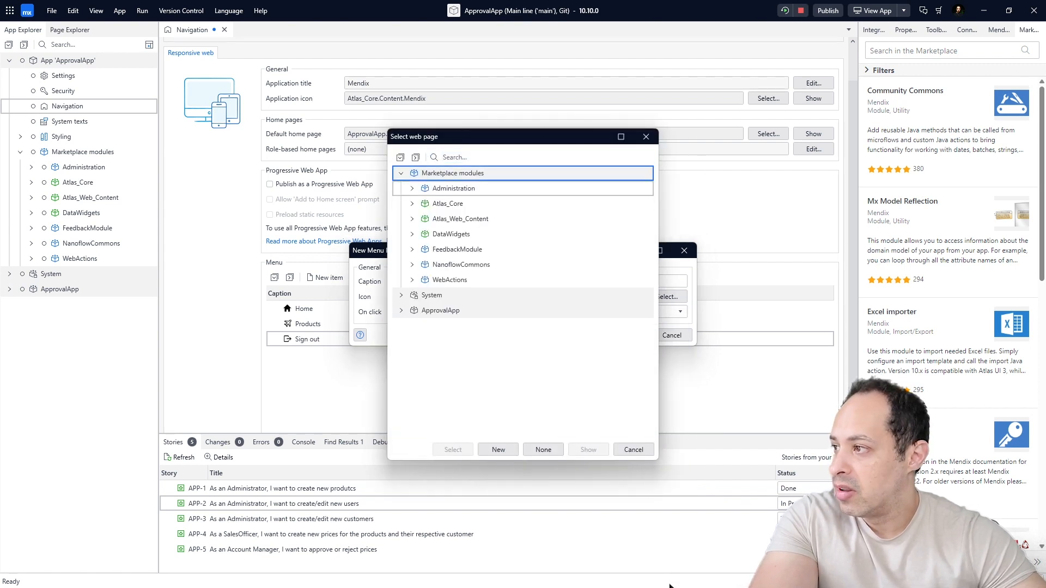
Step: Choose Administration > User Management > Account_Overview as the page and confirm the Accounts item
key(Down)
key(Right)
key(Down)
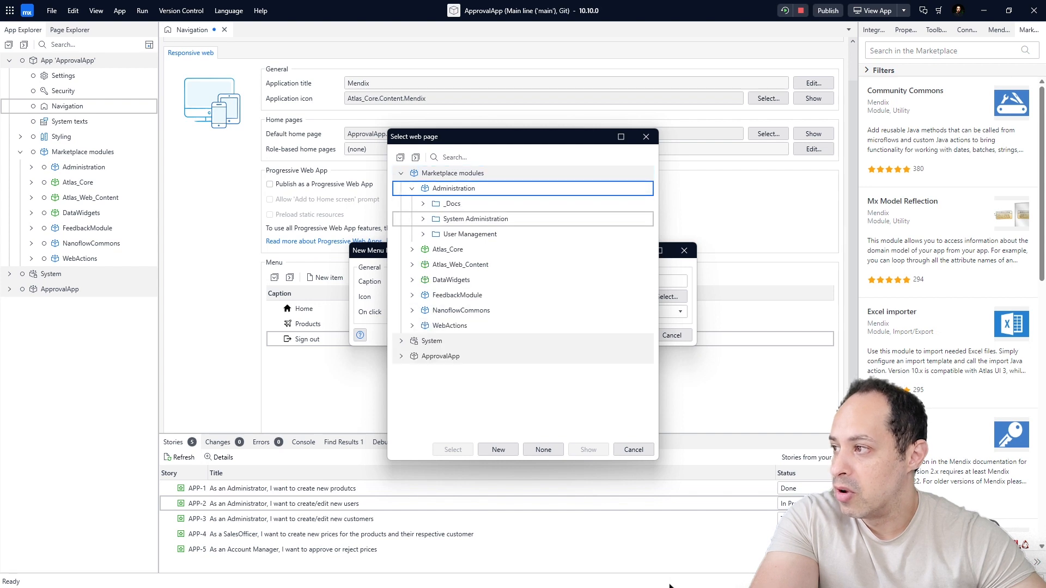
key(Down)
key(Down)
key(Up)
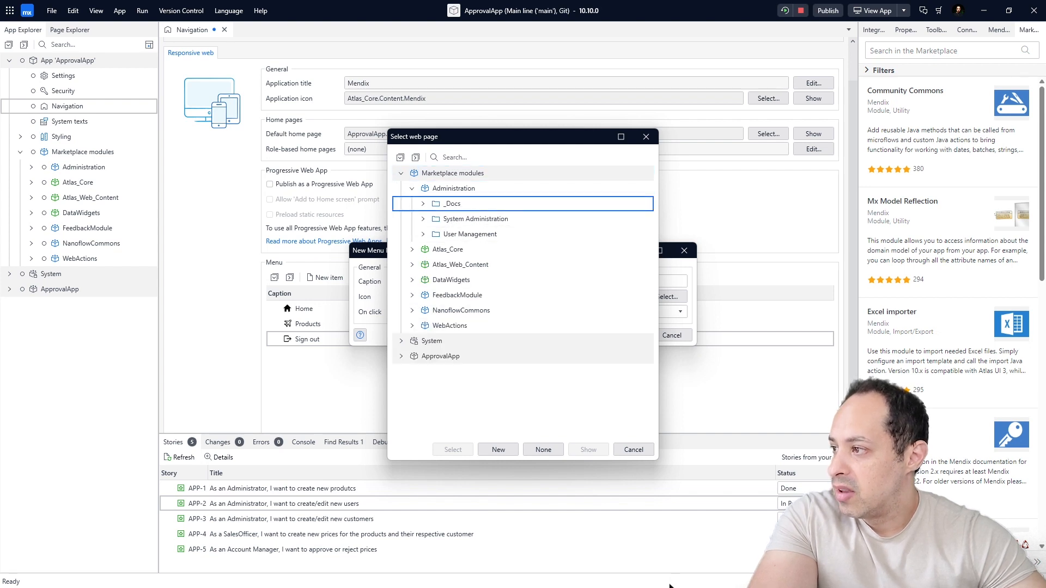
key(Down)
key(Down)
key(Down)
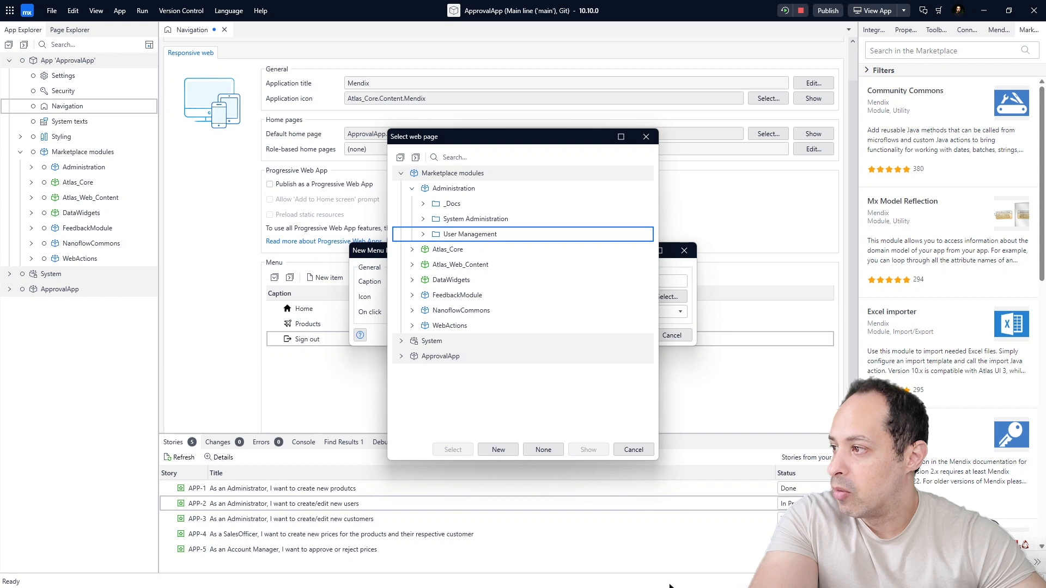
key(Right)
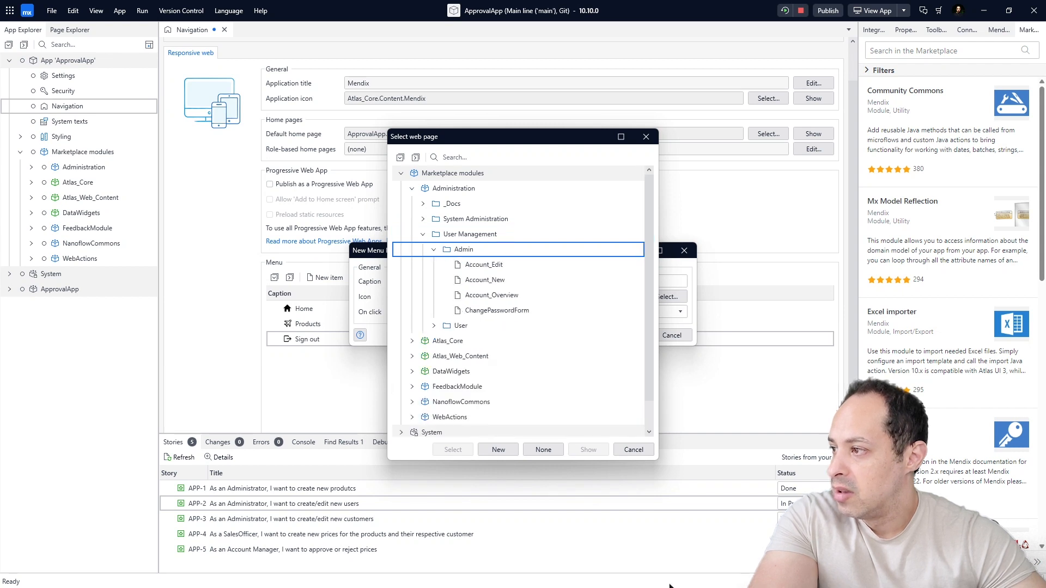
key(Down)
key(Down)
key(Down)
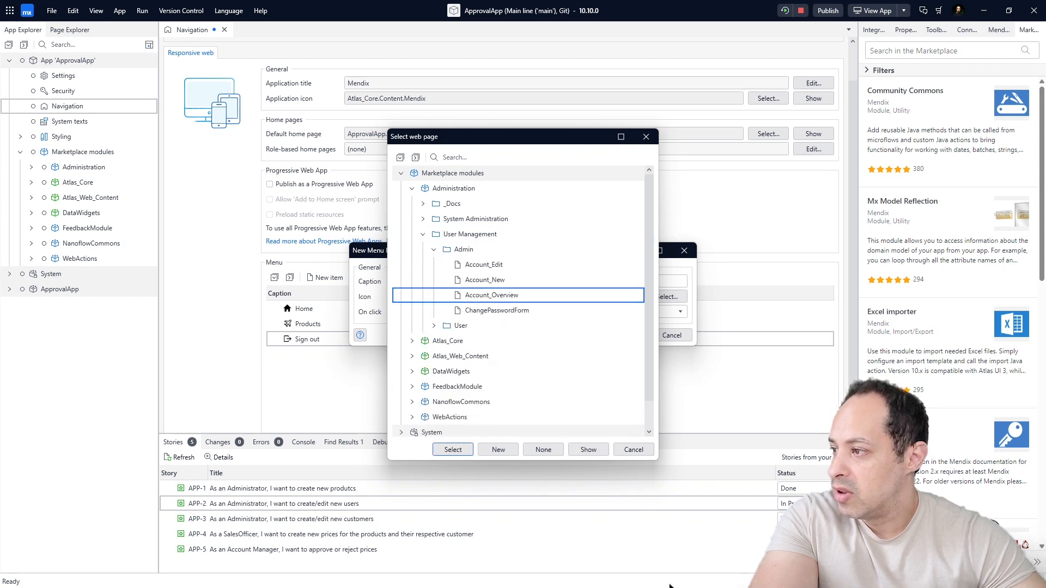
key(Return)
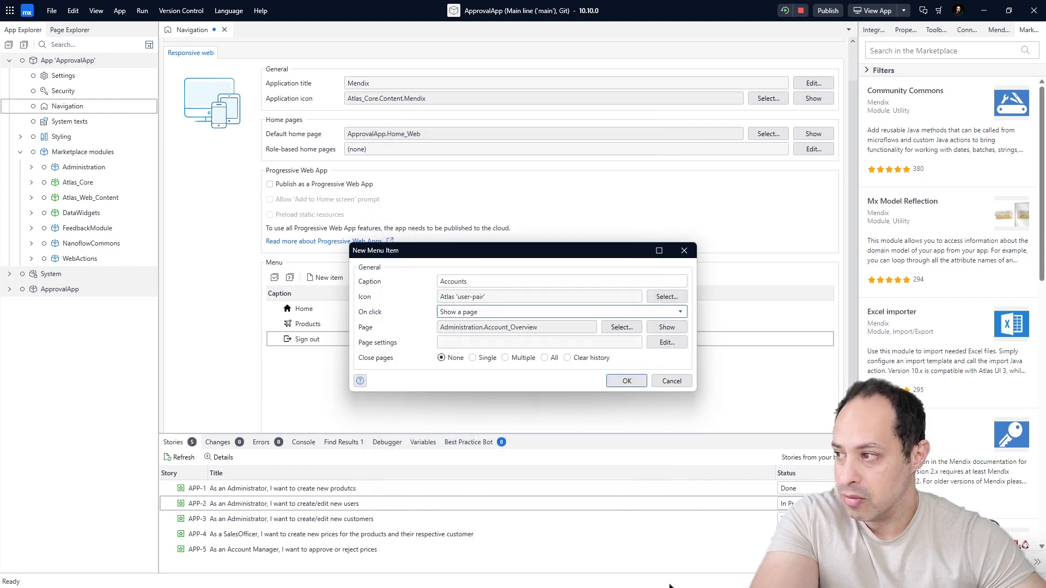
key(Return)
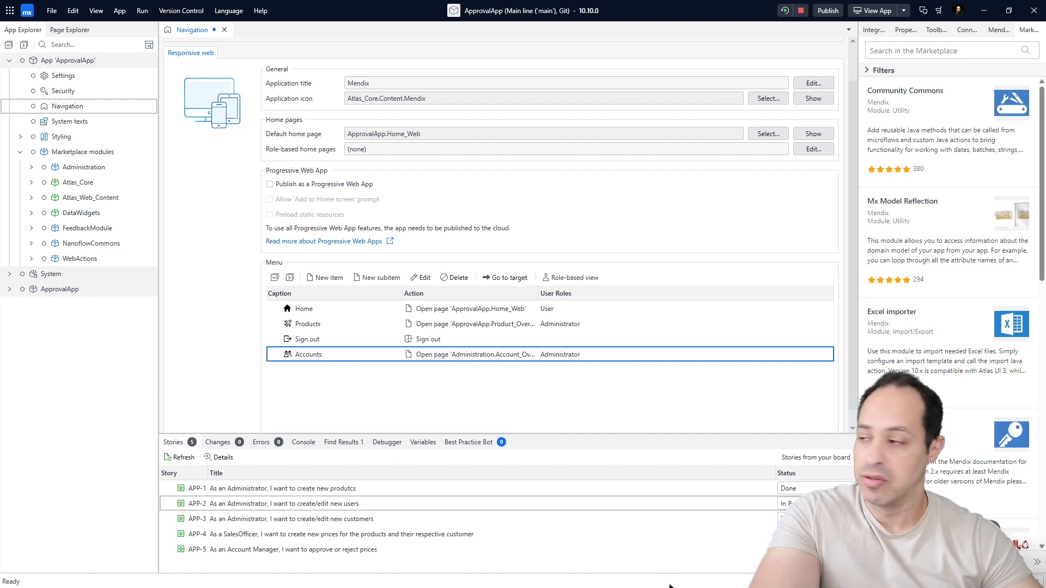
Step: Drag Accounts to sit right after Home, giving Home, Accounts, Products, Sign out
drag(308, 323, 332, 327)
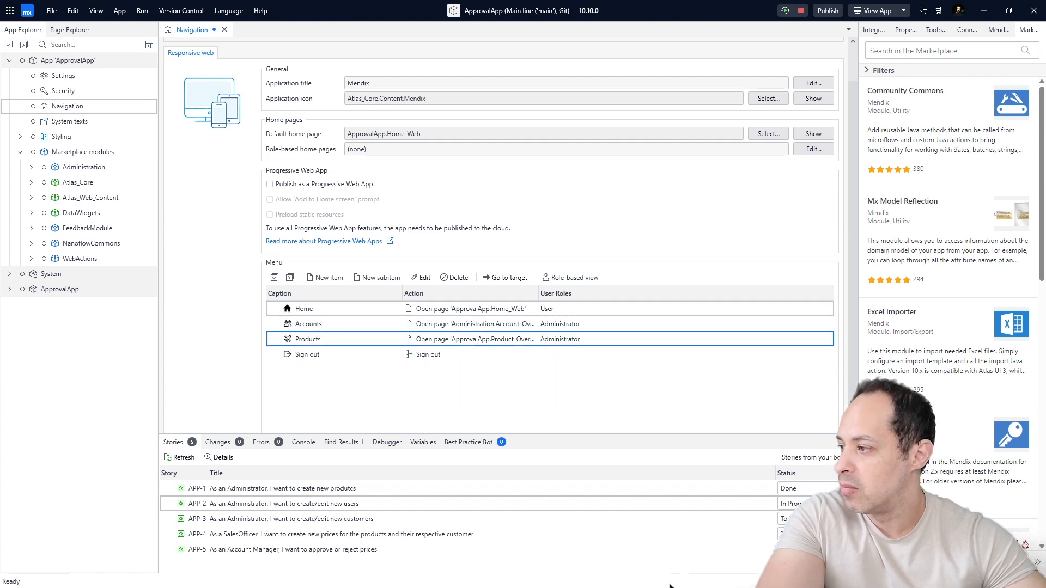
key(Up)
key(Down)
key(Down)
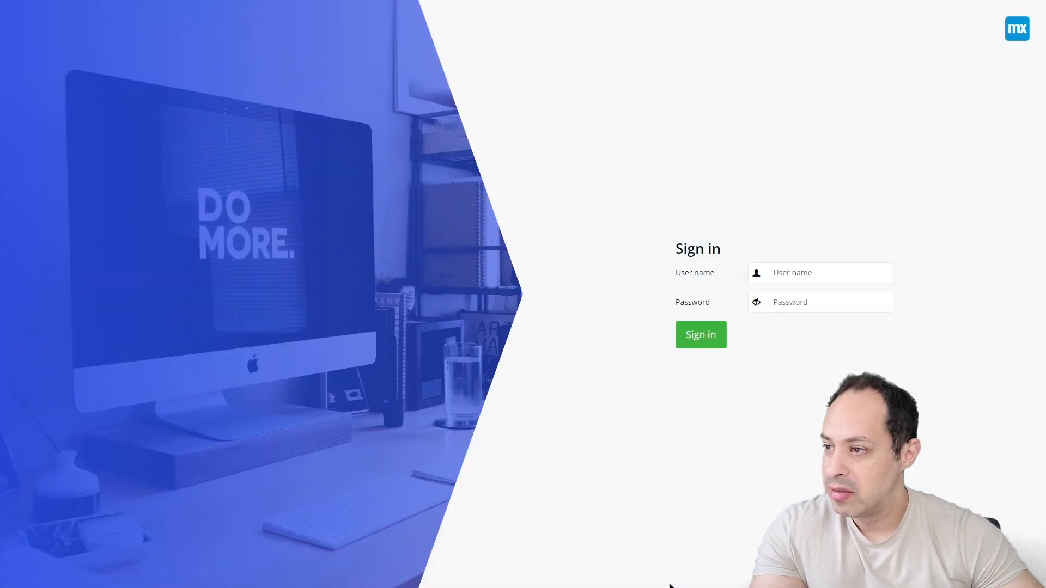
Step: Sign in to the running app as MxAdmin and go to the Accounts page
key(Tab)
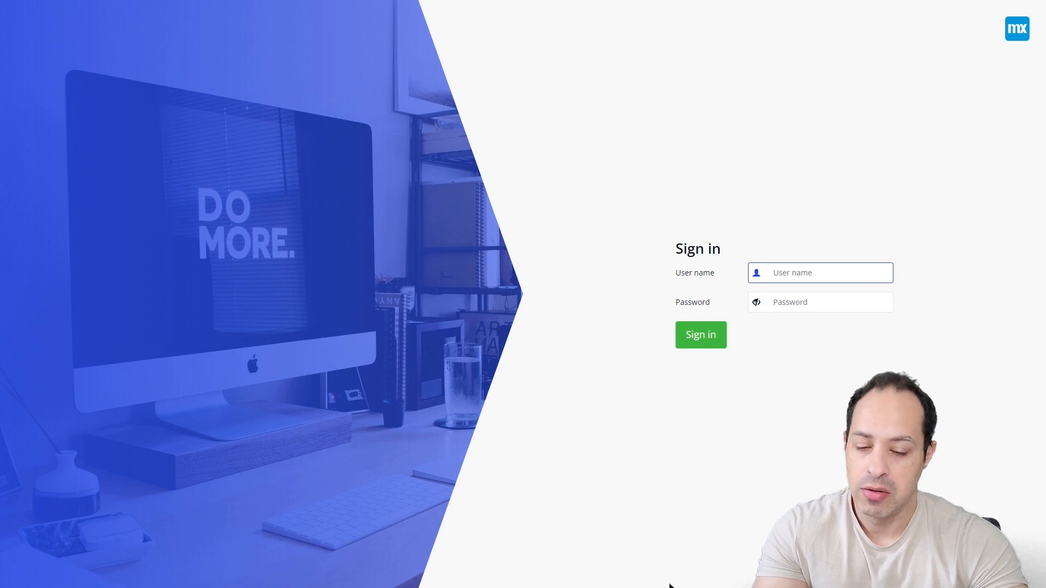
text(MxAdmin)
key(Tab)
text(1)
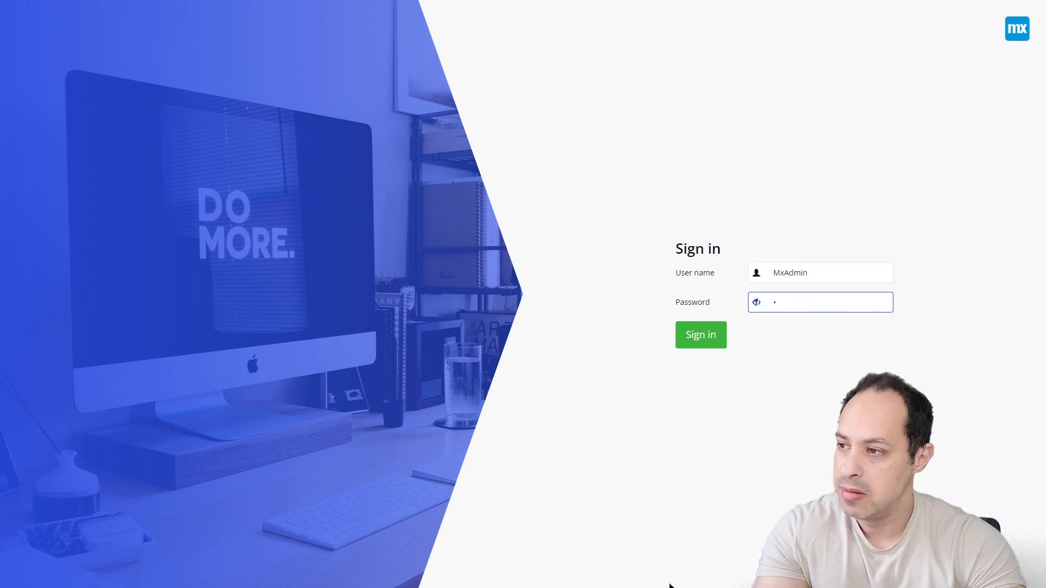
key(Return)
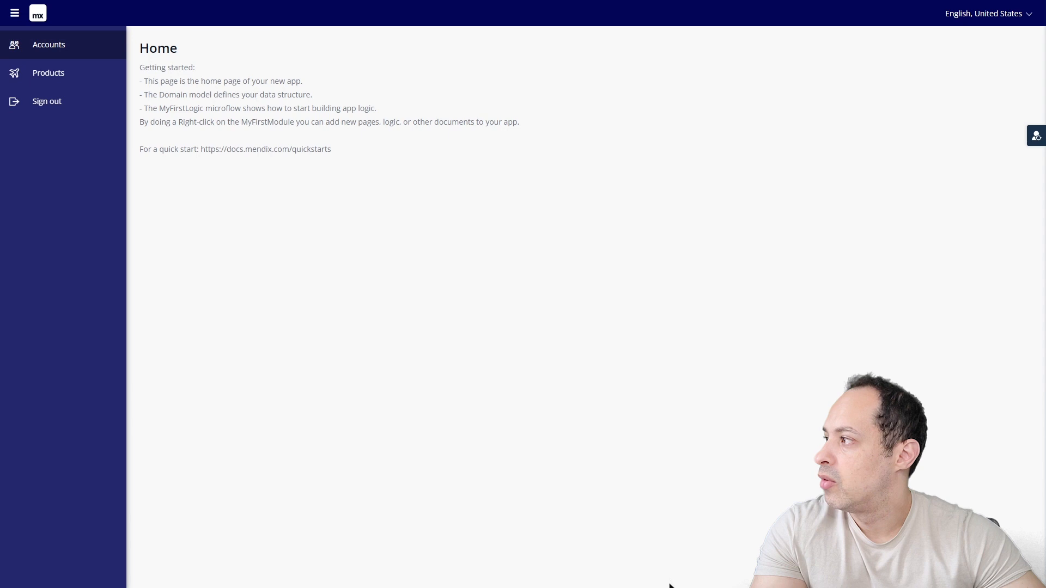
click(49, 44)
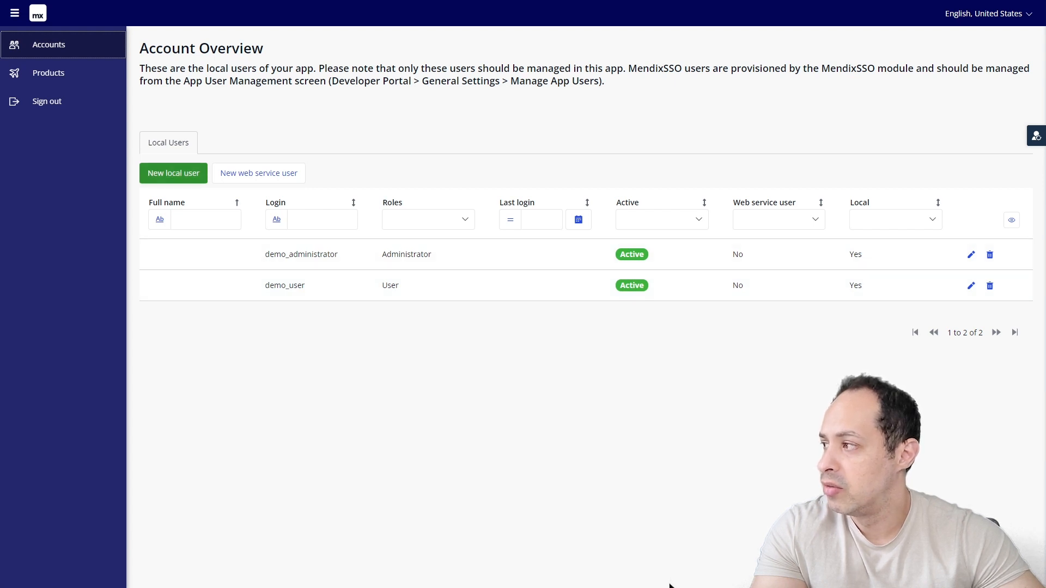
Step: Start a new local user named Erick and assign the User role
key(Return)
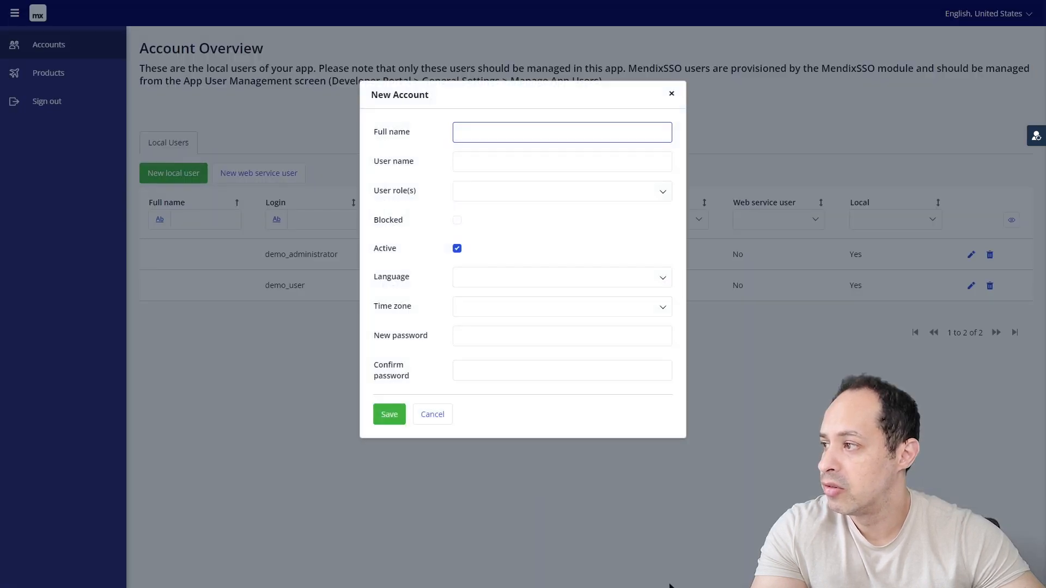
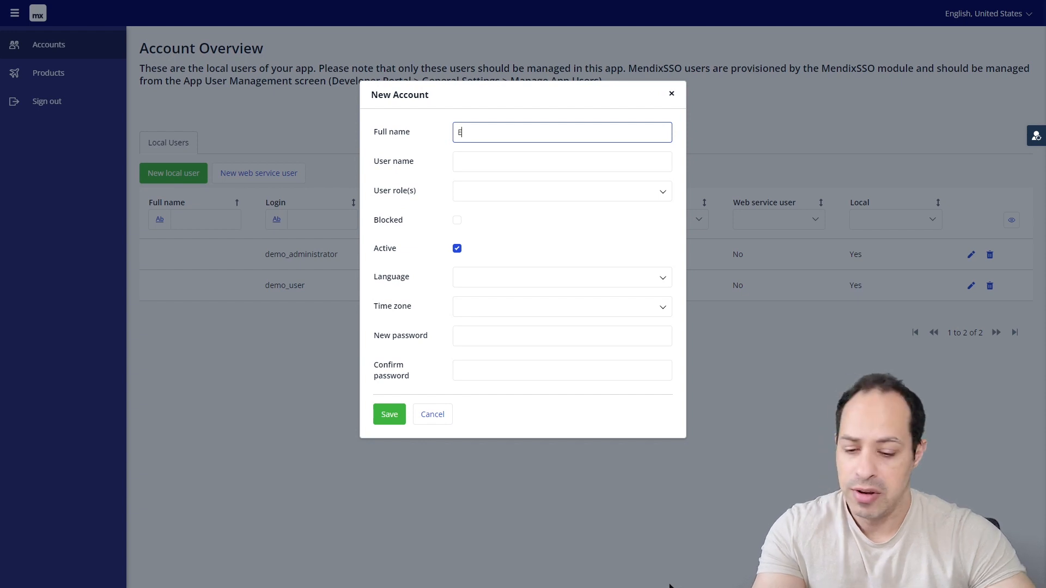
key(Tab)
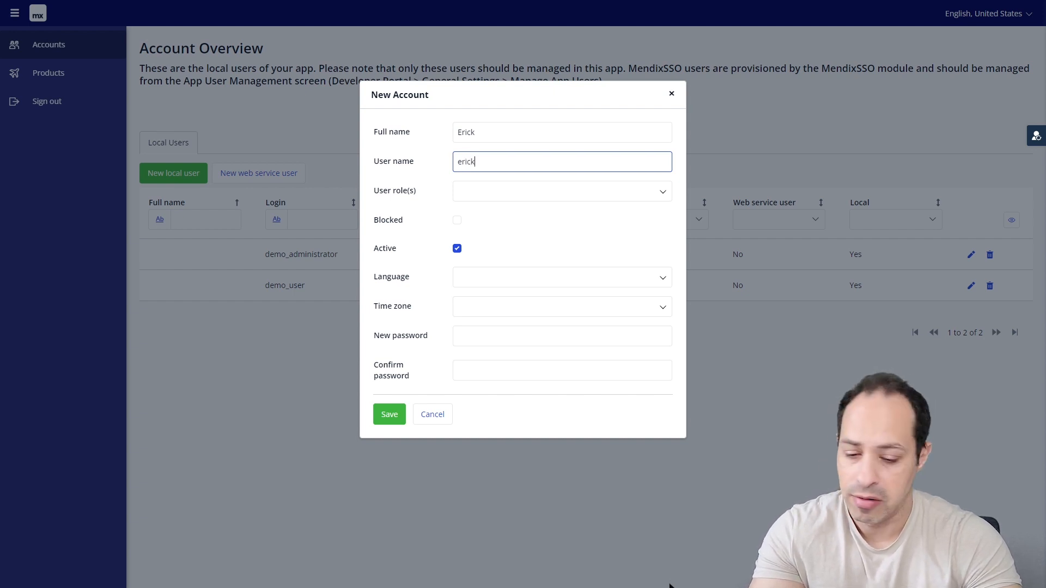
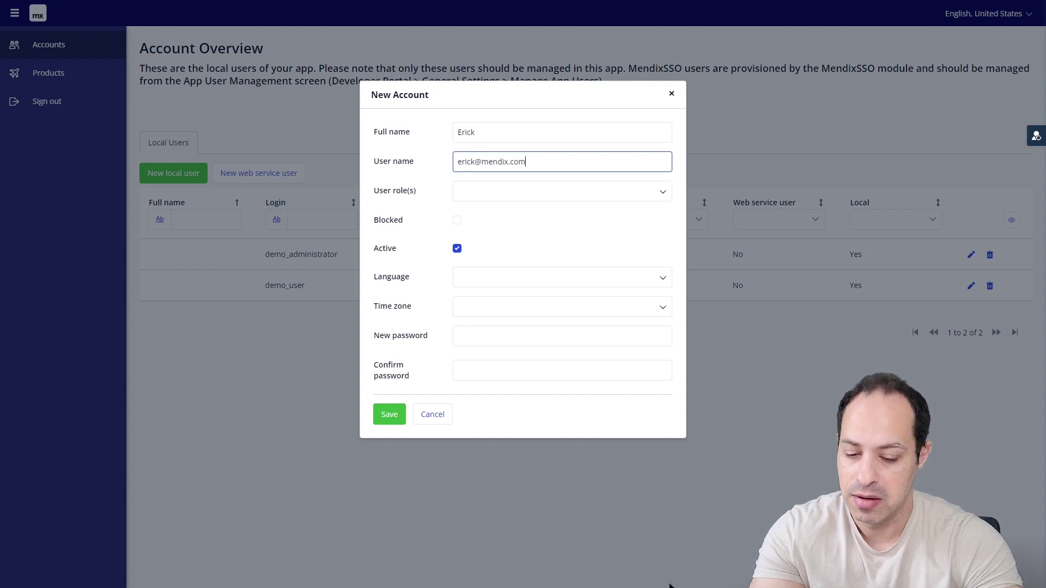
key(Tab)
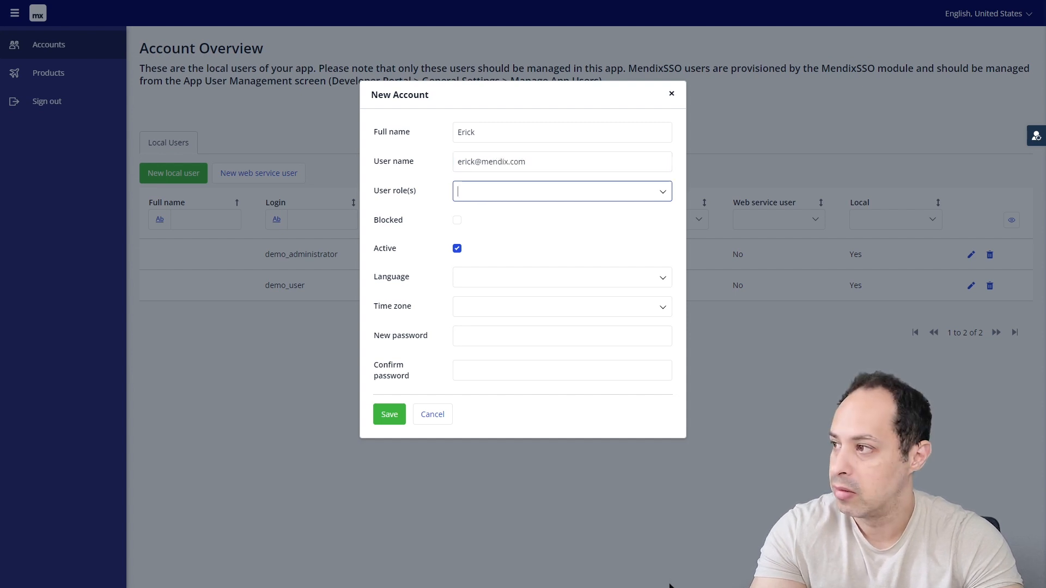
key(space)
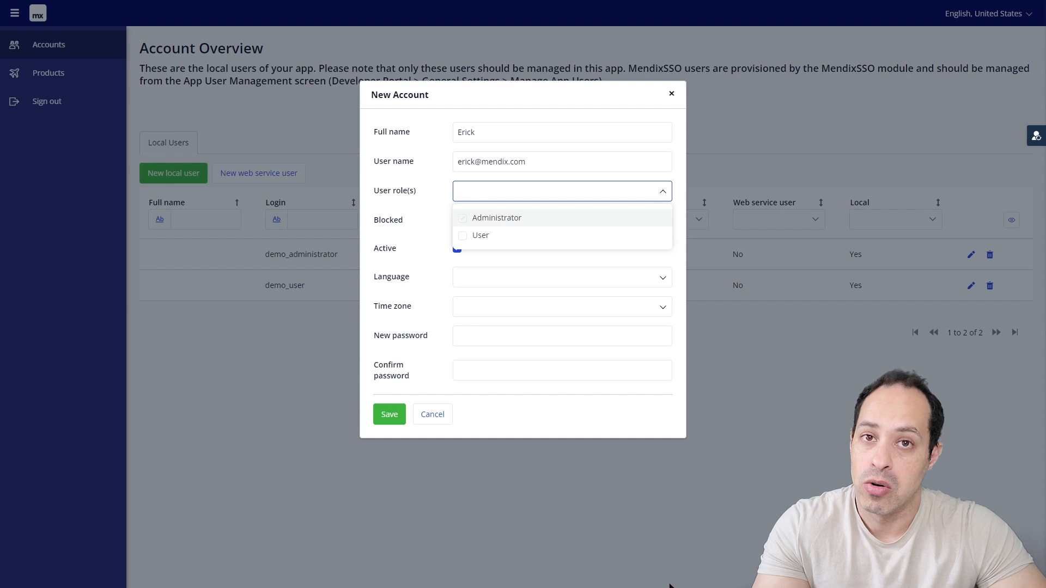
key(Down)
key(Down)
key(Return)
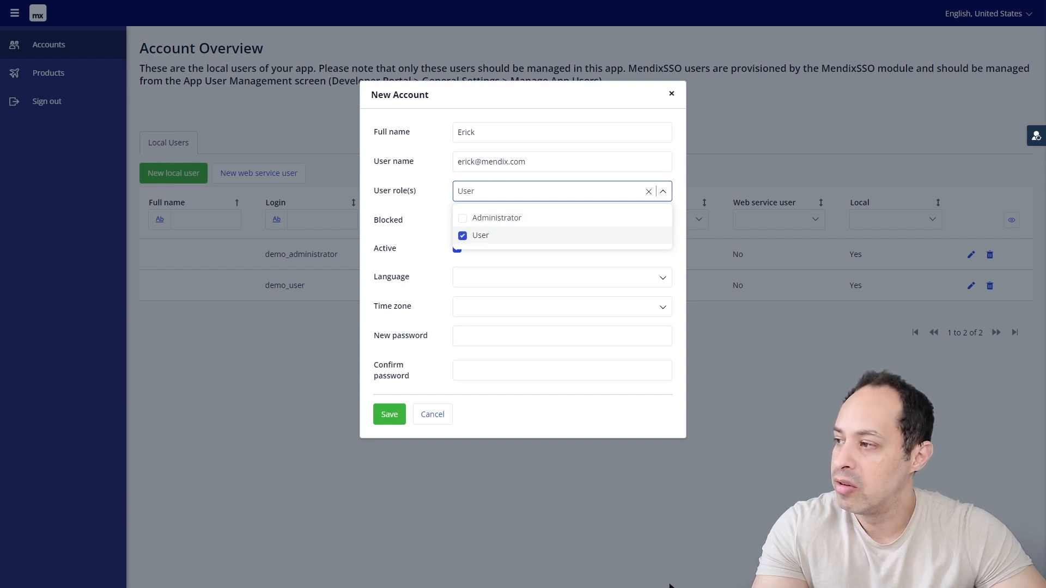
Step: Set the language to English, United States and leave the time zone unset
key(Tab)
key(Tab)
key(Tab)
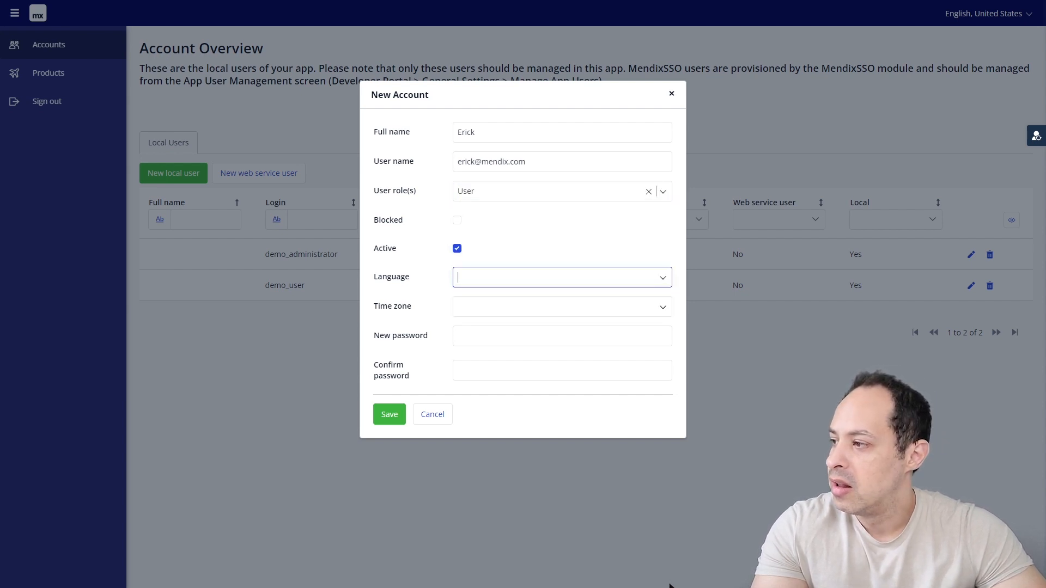
key(Down)
key(Return)
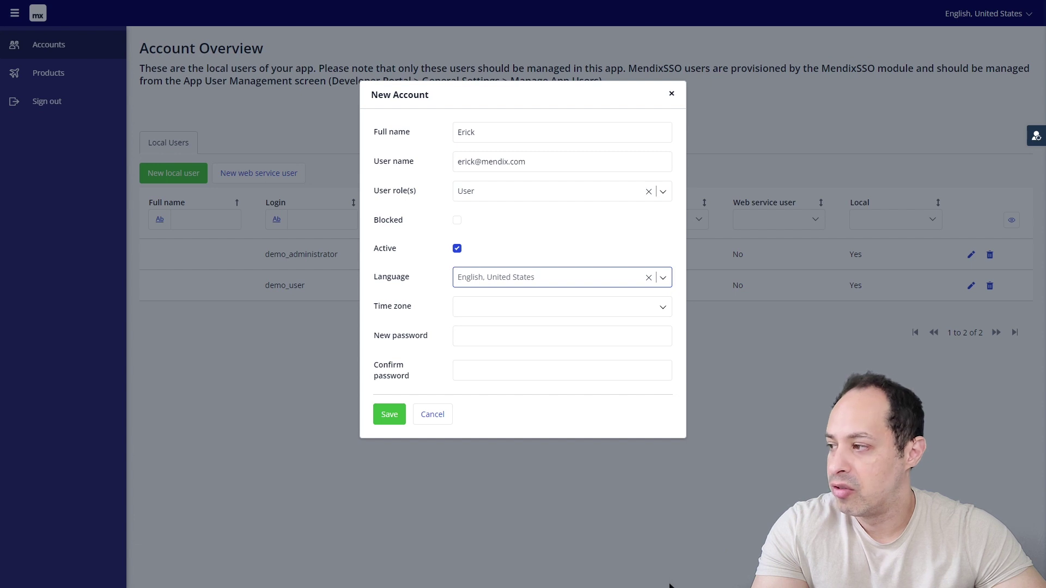
key(Tab)
key(Down)
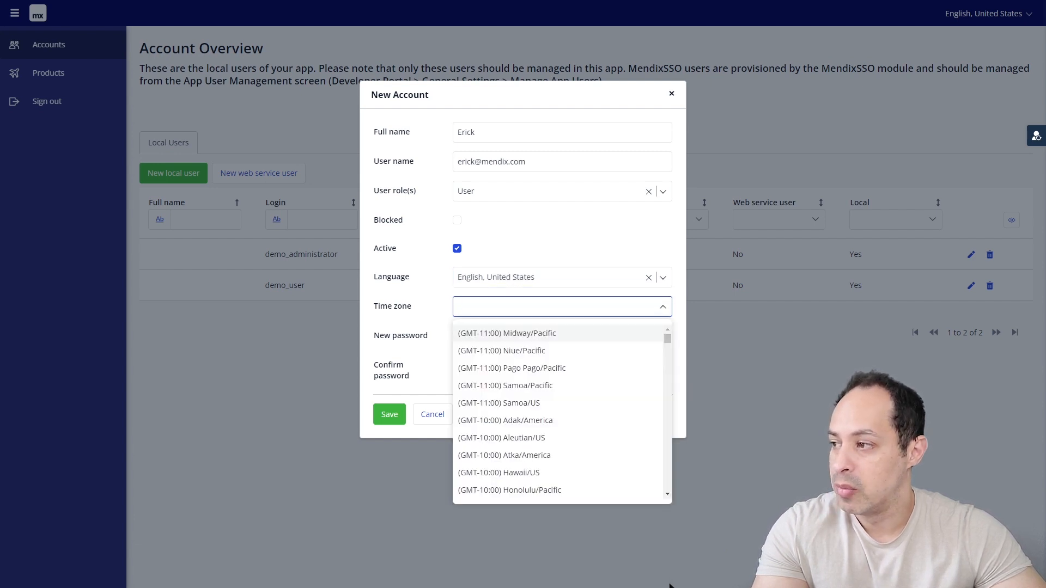
key(Escape)
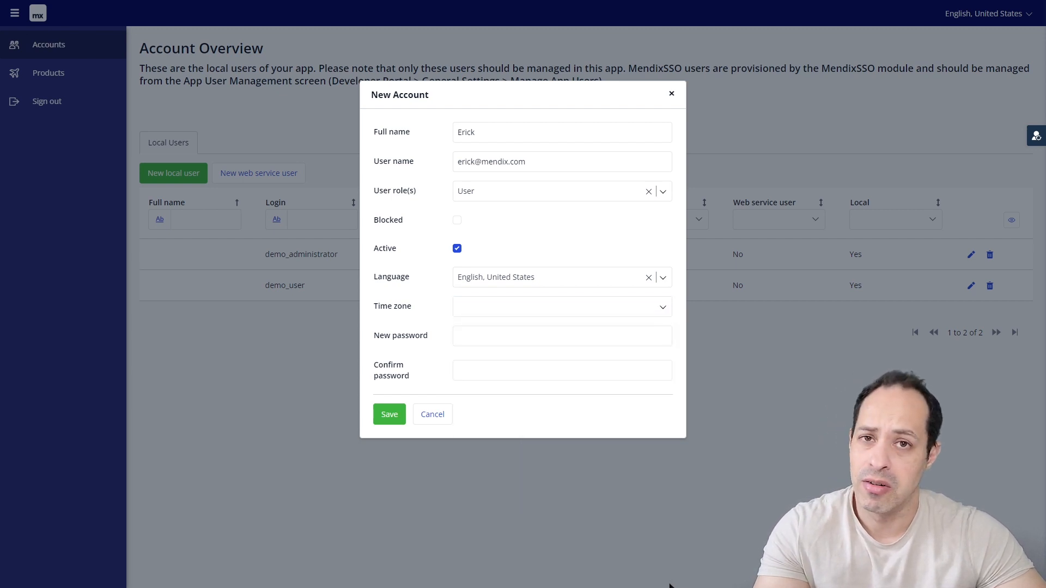
key(Tab)
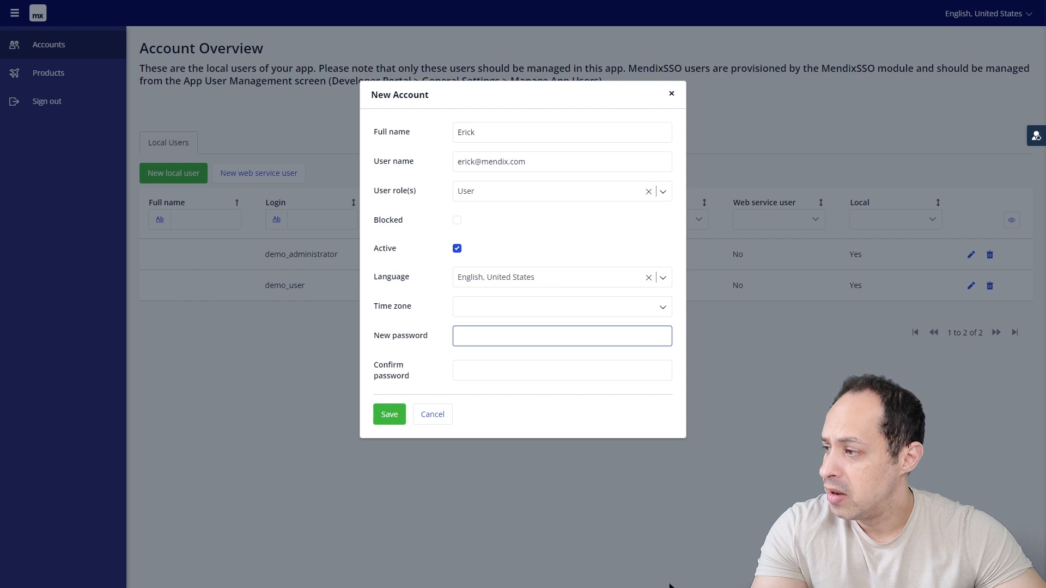
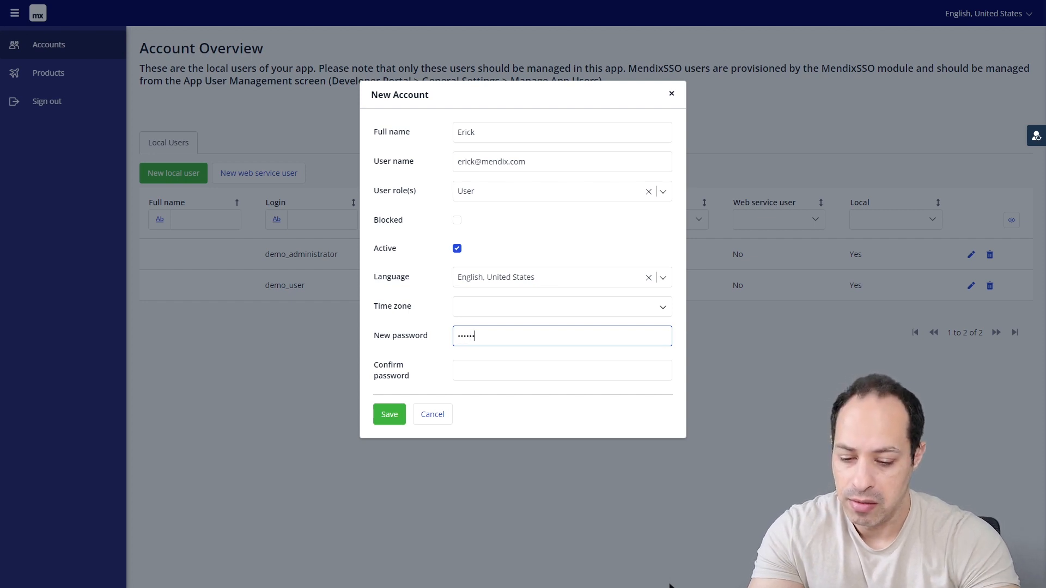
key(Tab)
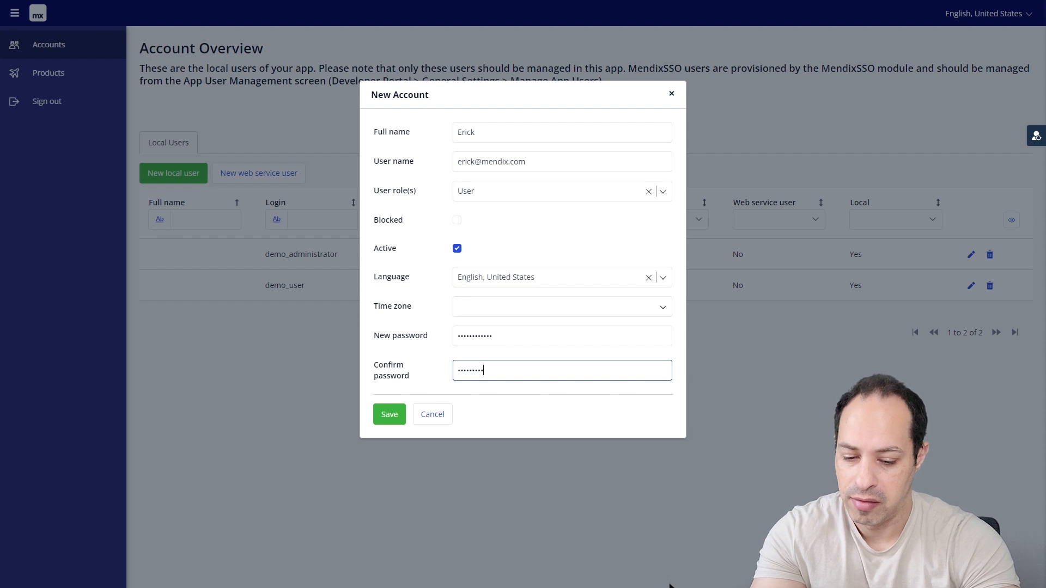
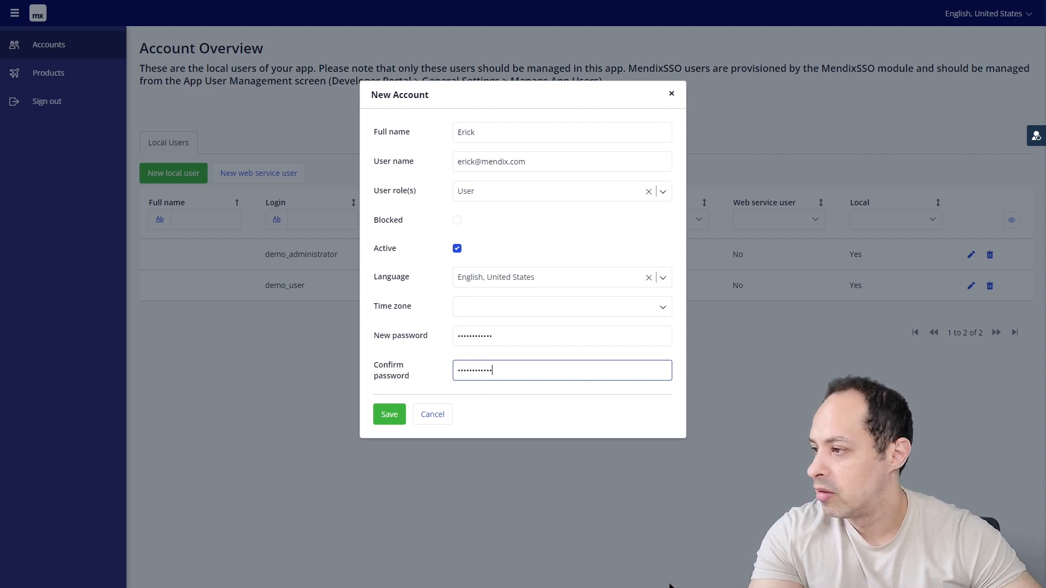
key(Tab)
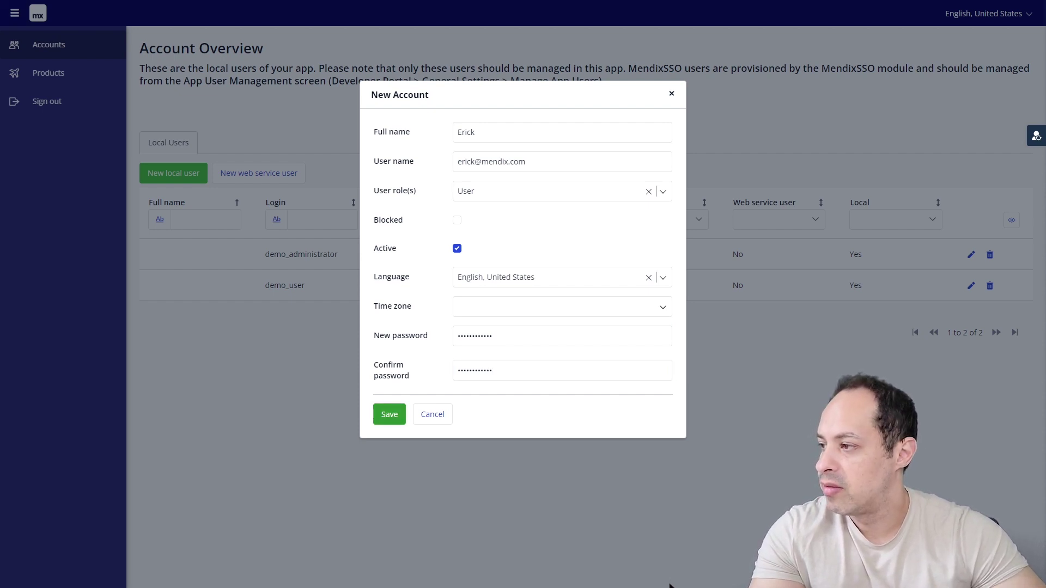
key(Return)
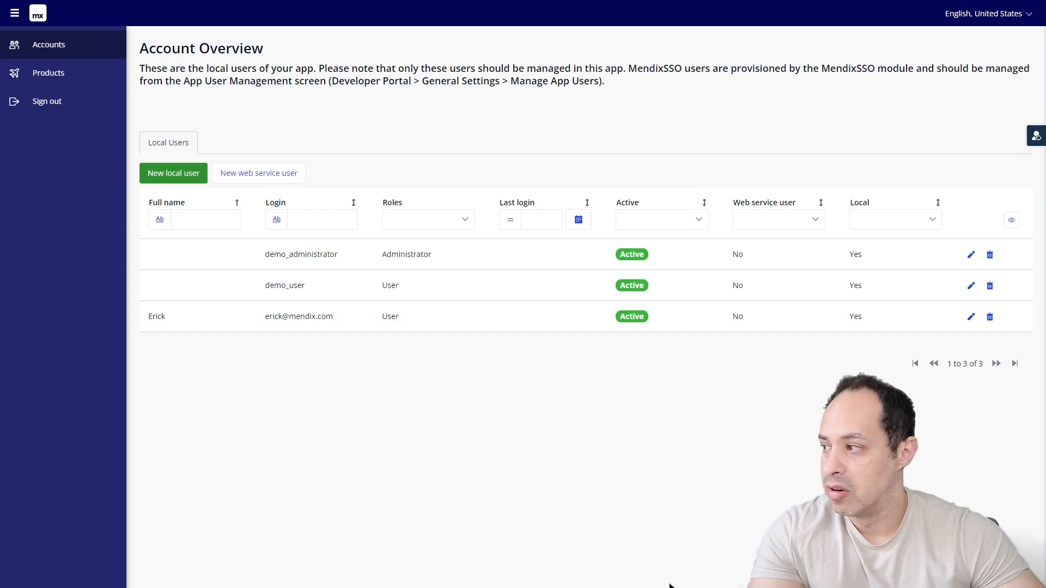
Step: Start a new local user named Admin, user name admin, with the Administrator role
key(Return)
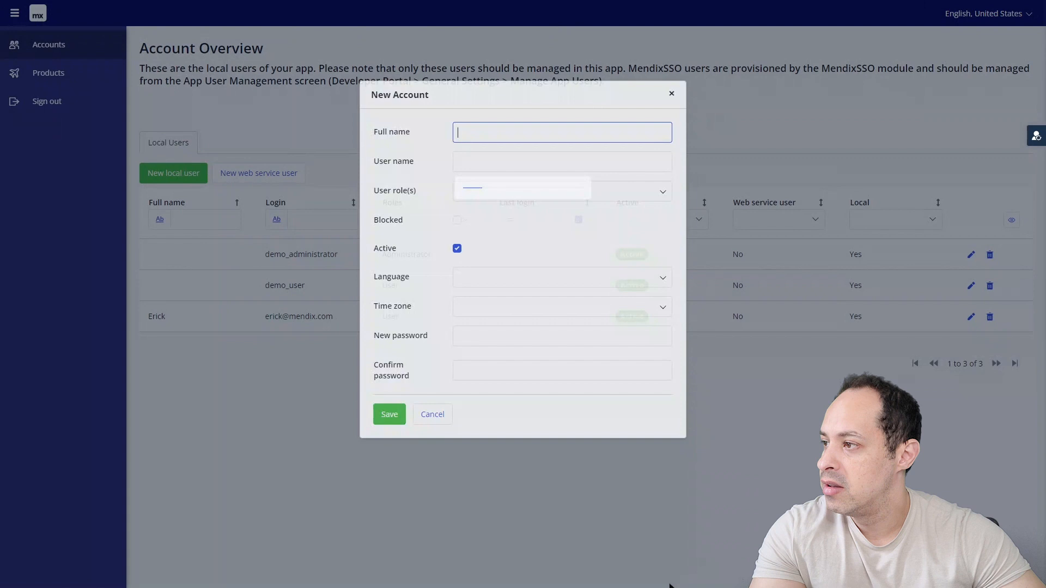
text(Admin)
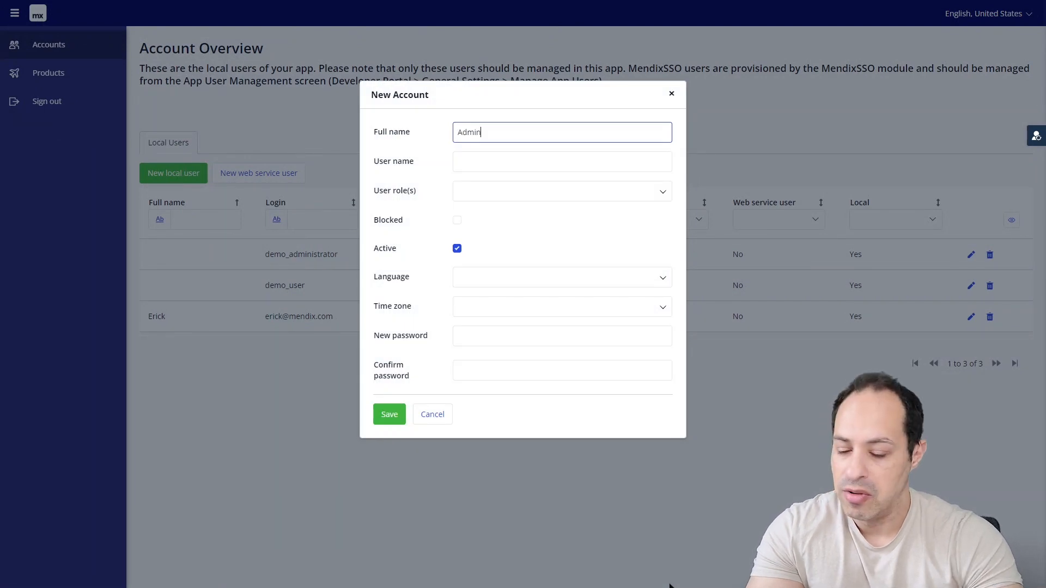
key(Tab)
text(admin)
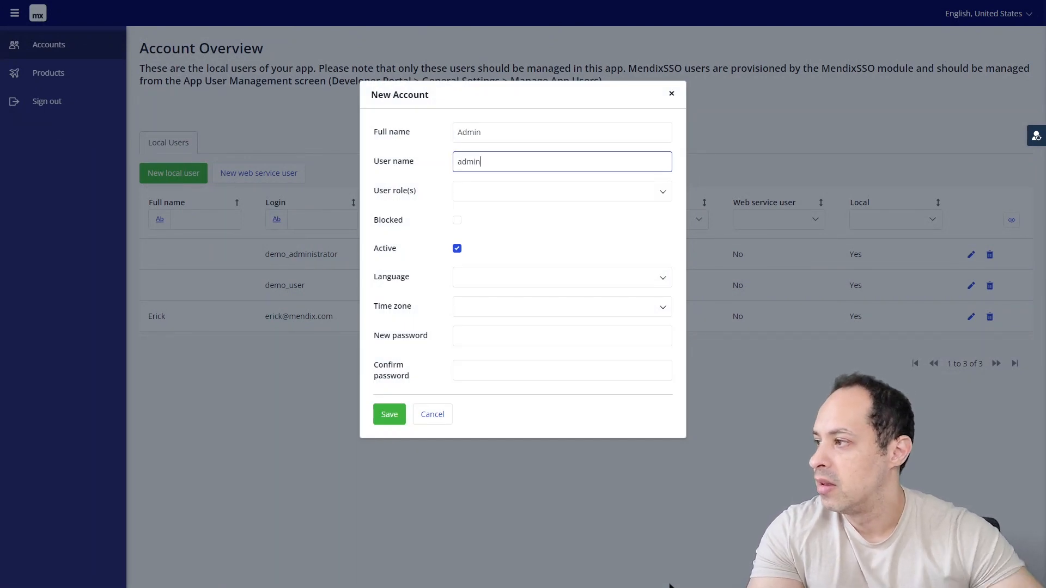
key(Tab)
key(Return)
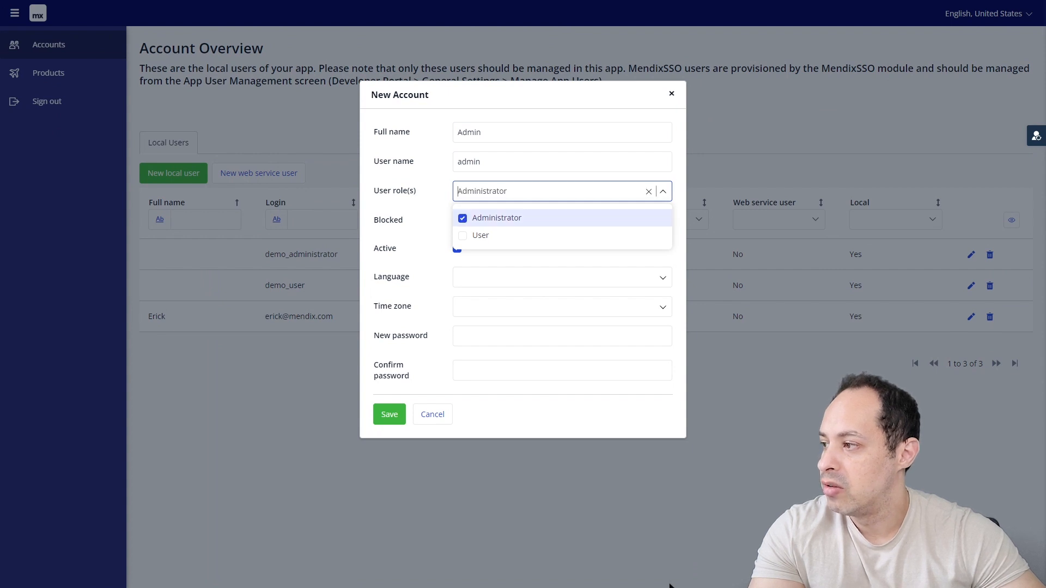
Step: Enter and confirm the password and save the Admin account
key(Tab)
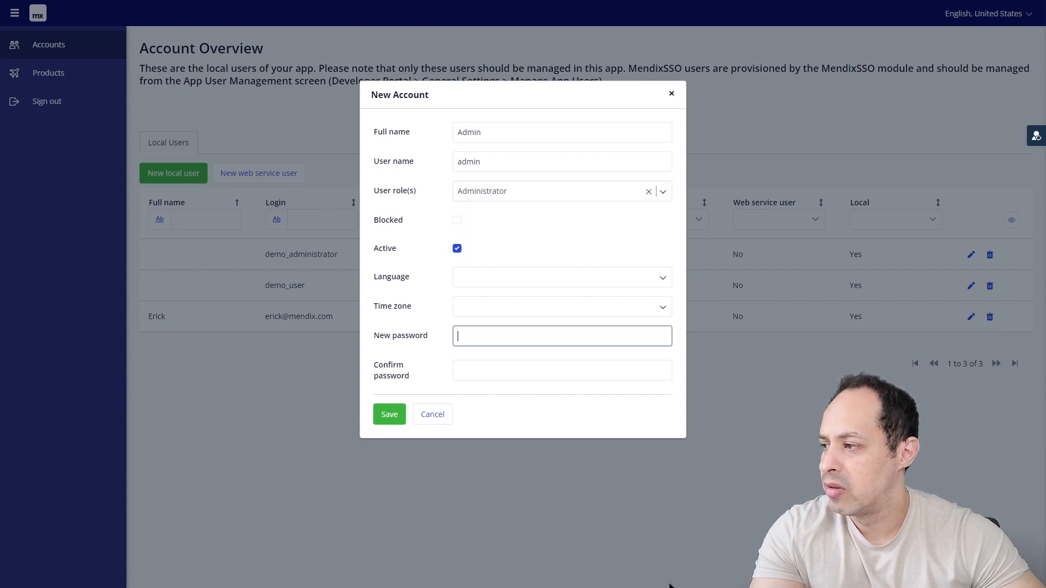
text(passwo)
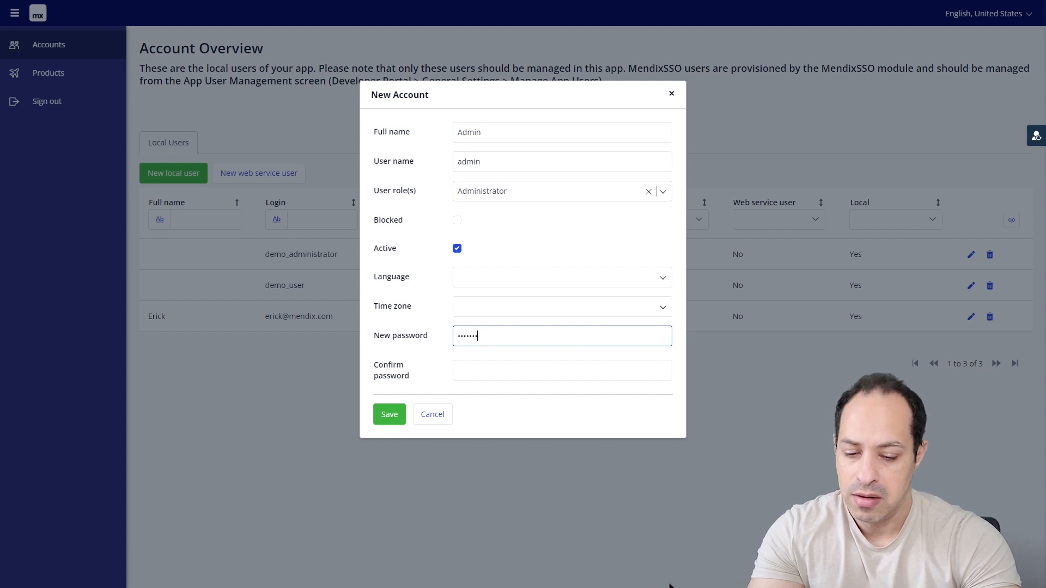
text(rd123)
key(Tab)
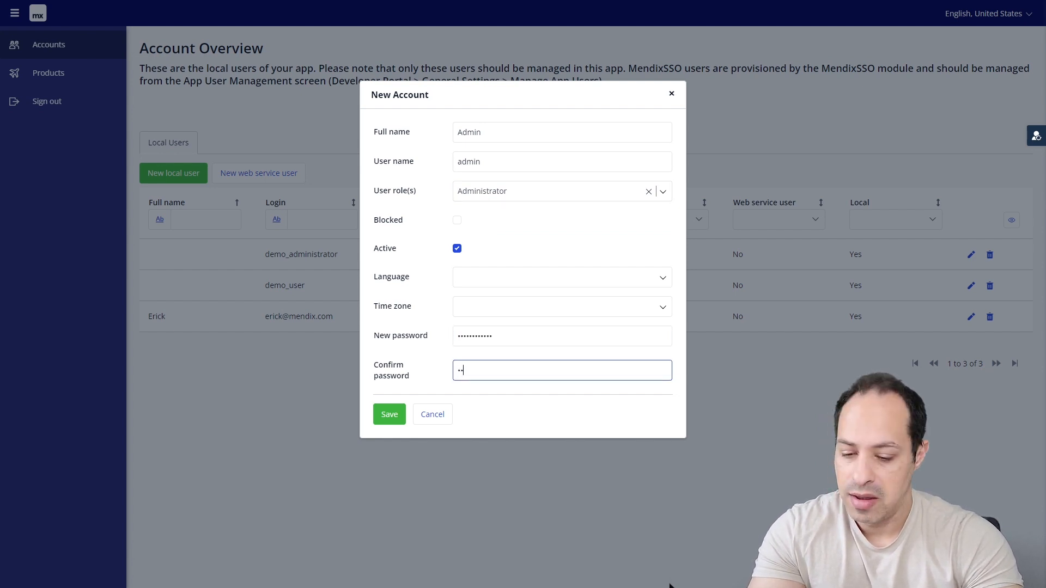
text(ssword1)
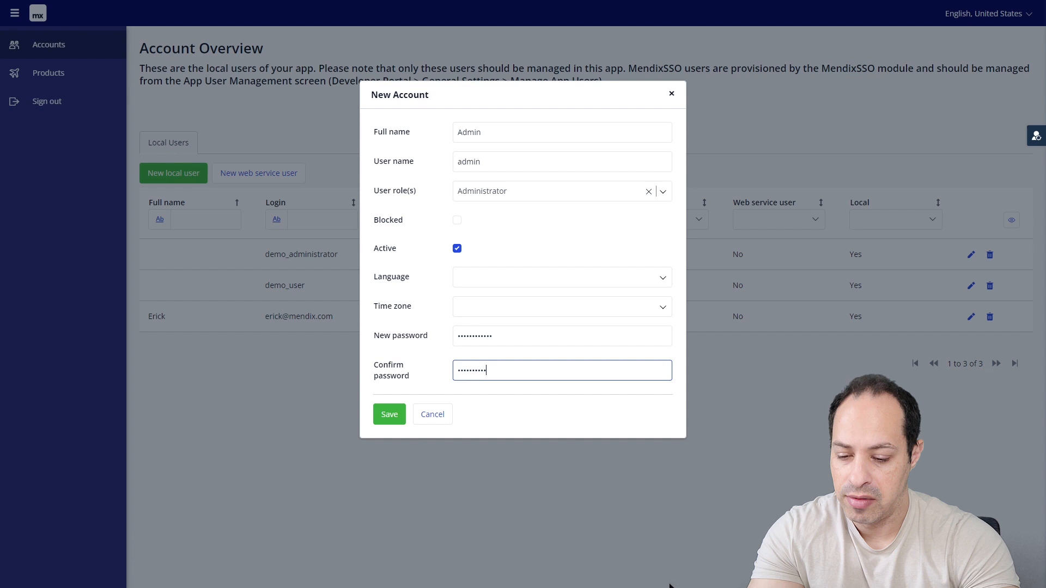
text(23)
key(Tab)
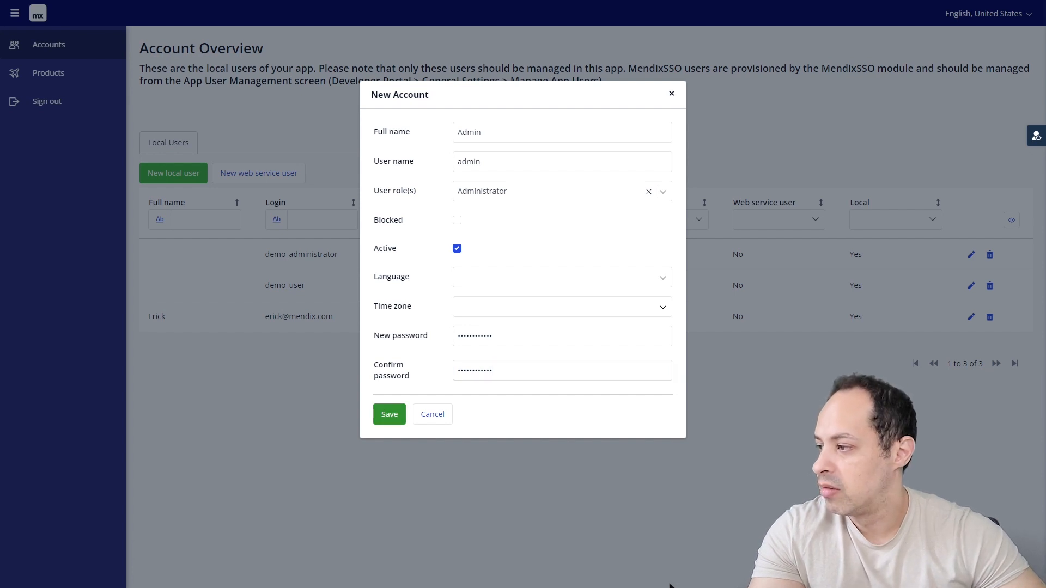
key(Return)
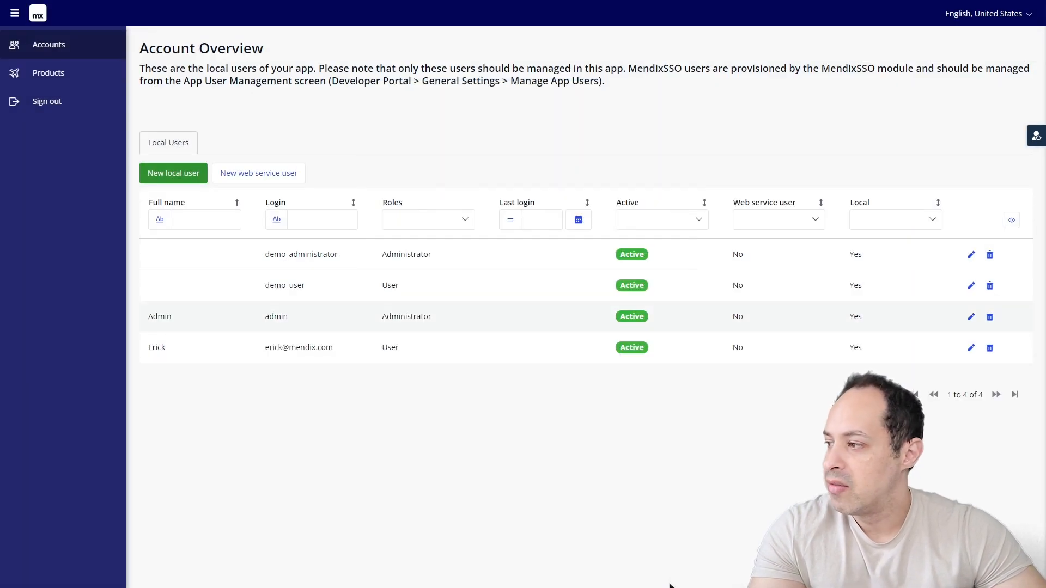
key(Down)
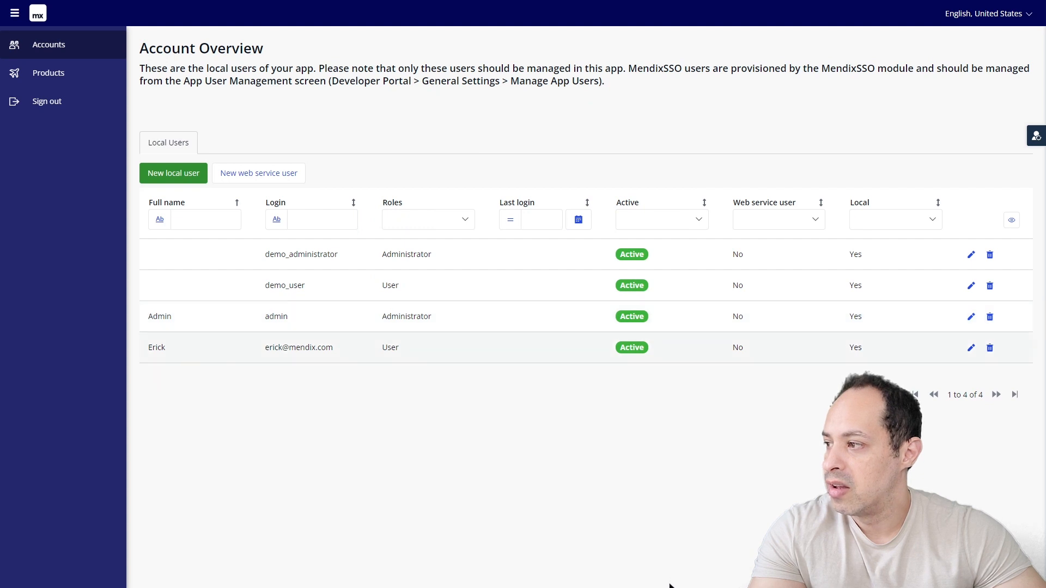
key(Up)
key(Up)
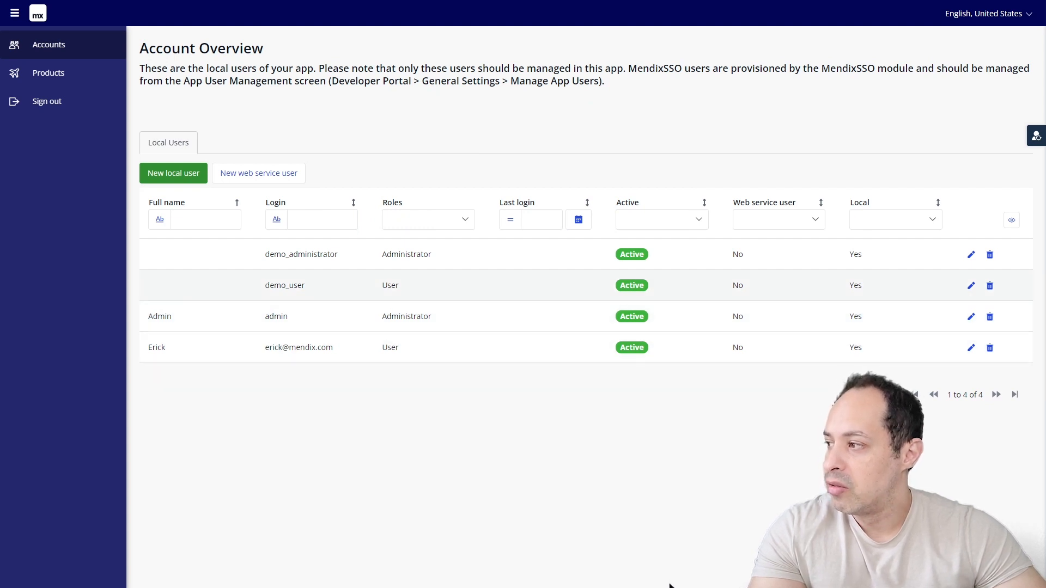
key(Up)
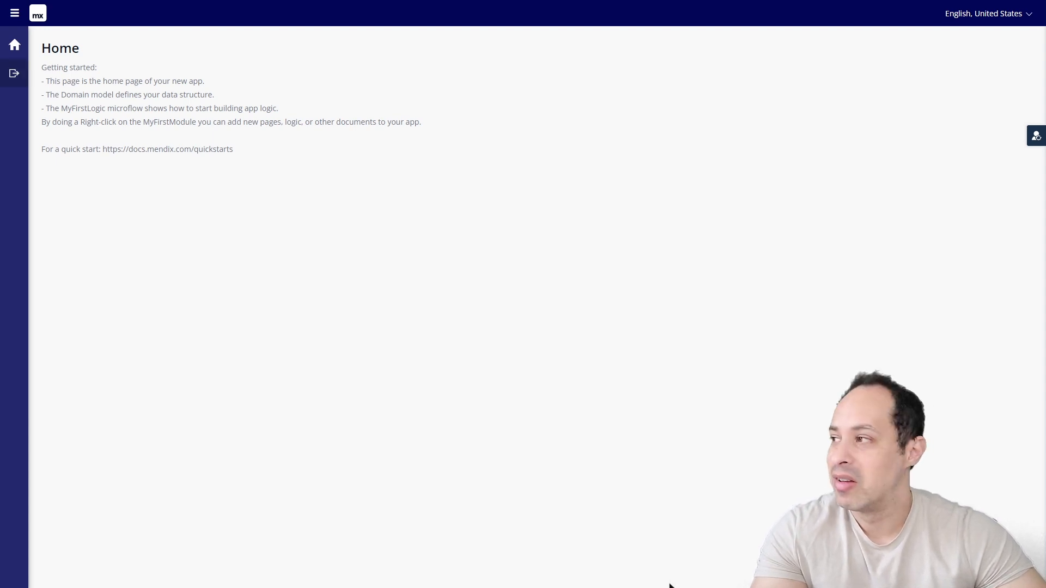
Step: Sign out via the Sign out icon in the left sidebar
click(14, 73)
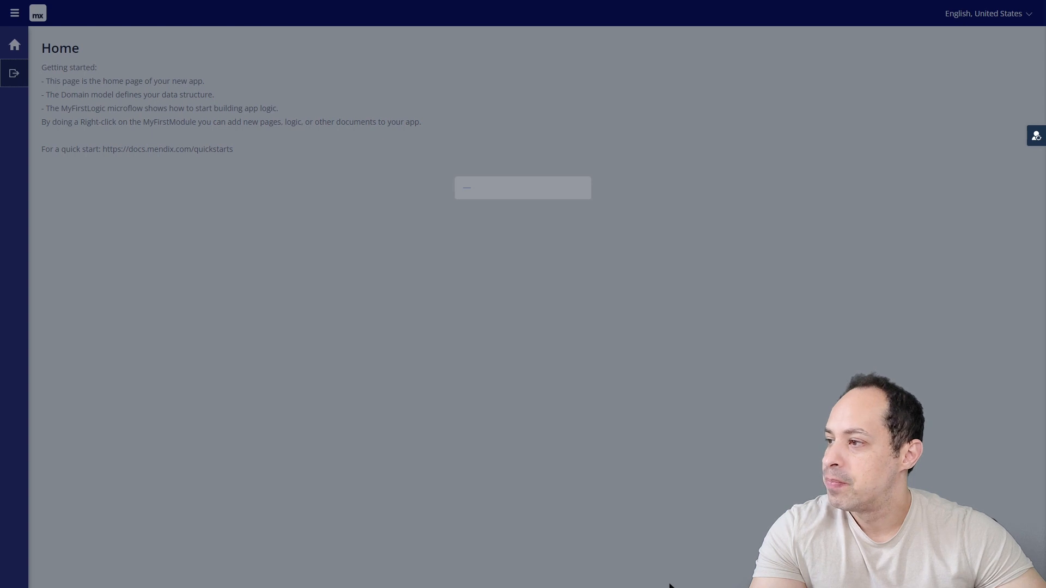
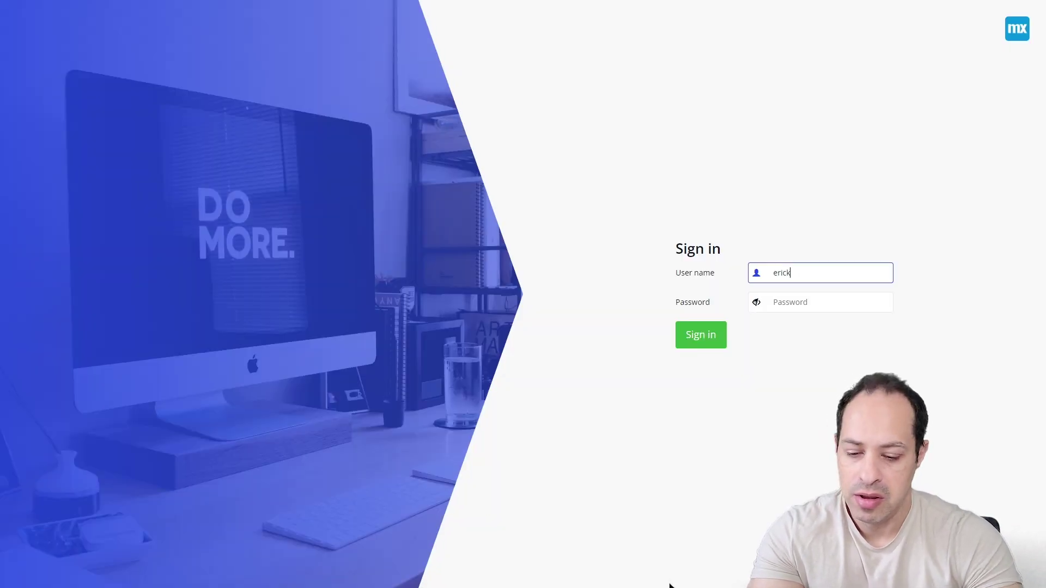
Step: Sign in as Erick with his password, then switch back to Studio Pro
key(Tab)
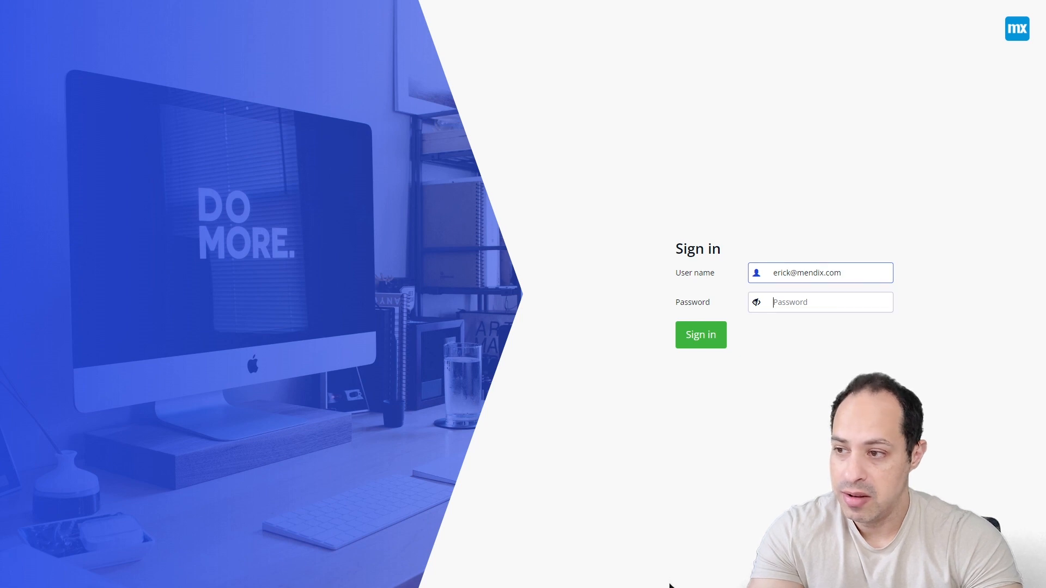
text(••••••••••••)
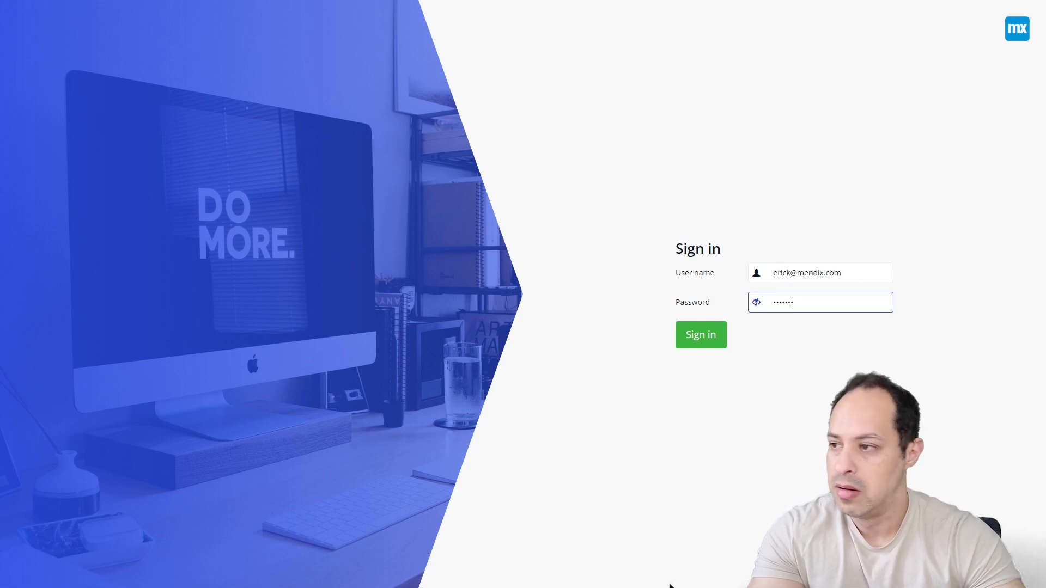
key(Return)
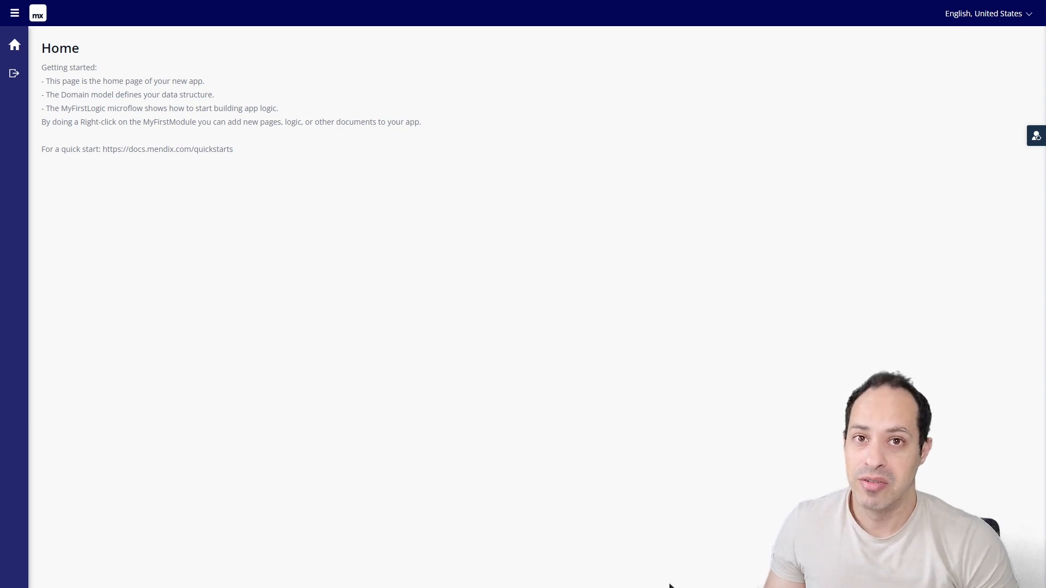
key(alt+Tab)
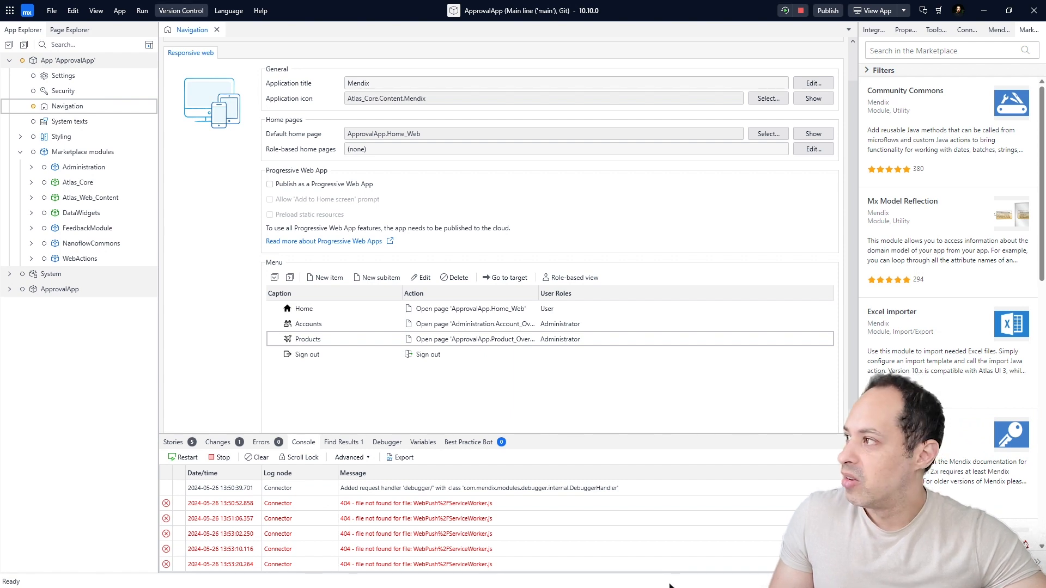
Step: Commit and push with message "Accounts being created." linked to story APP-2
key(alt+v)
key(c)
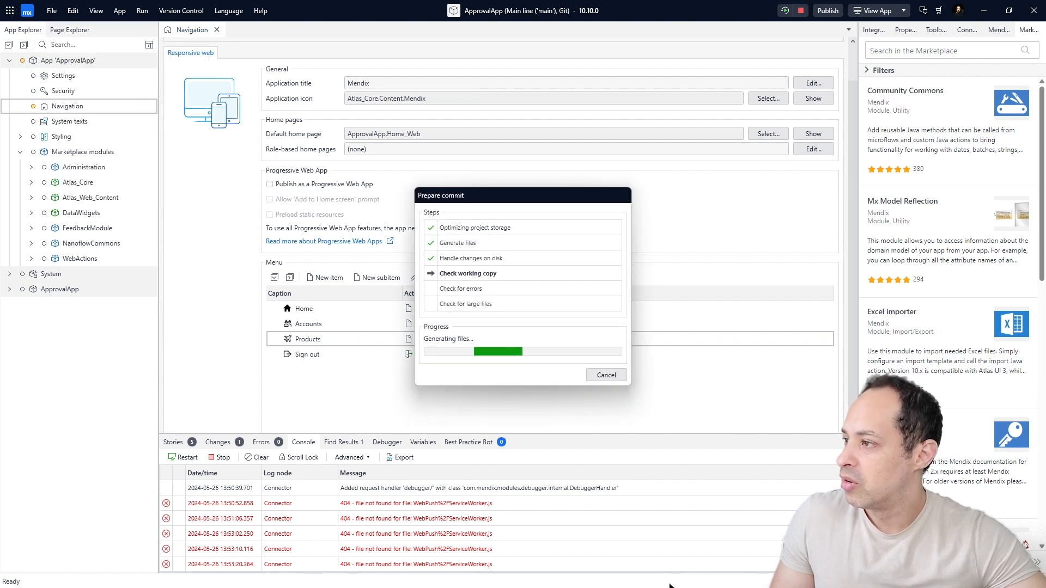
key(space)
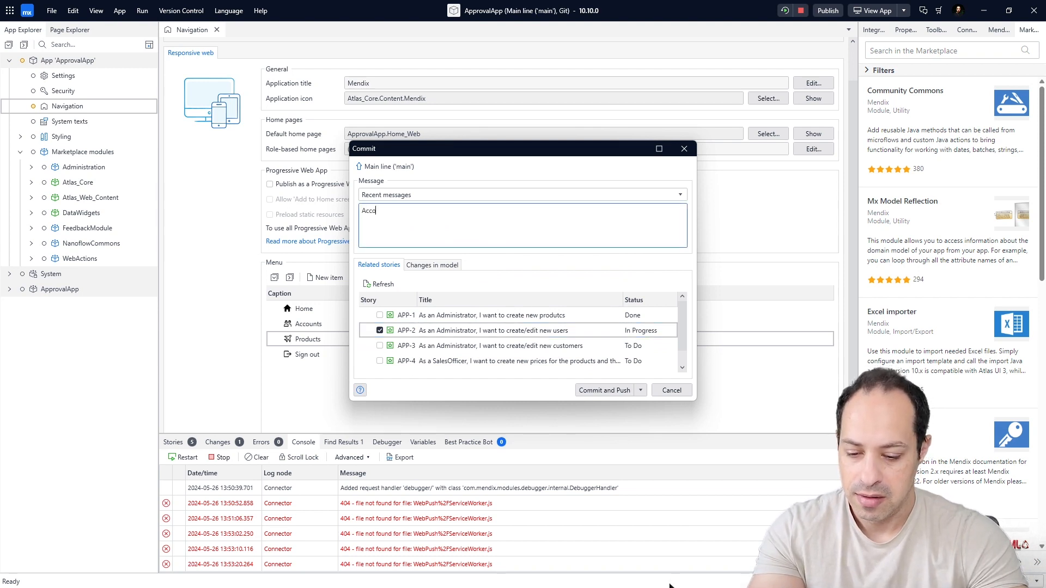
text(ing crea)
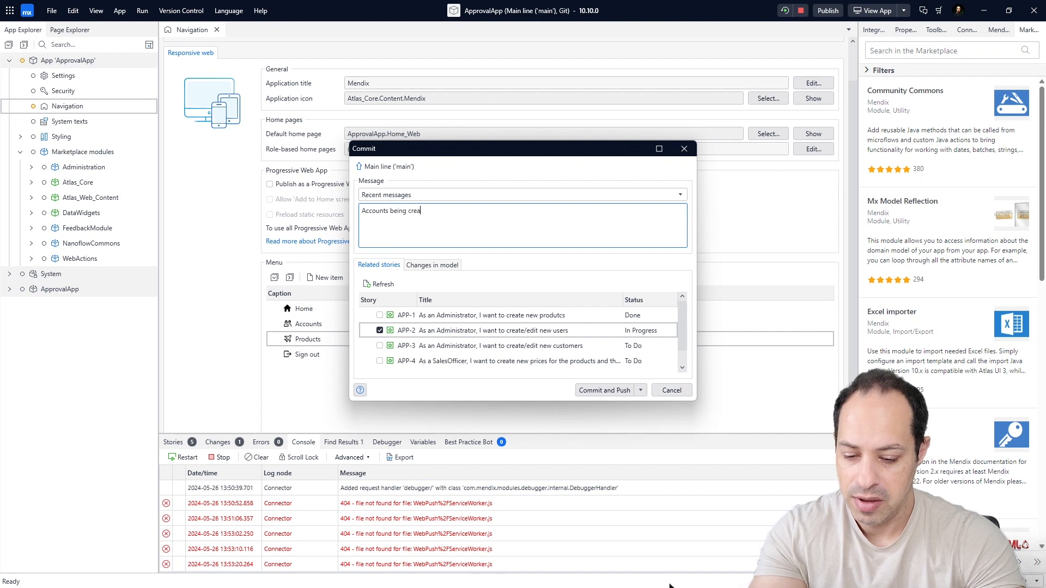
text(ted.)
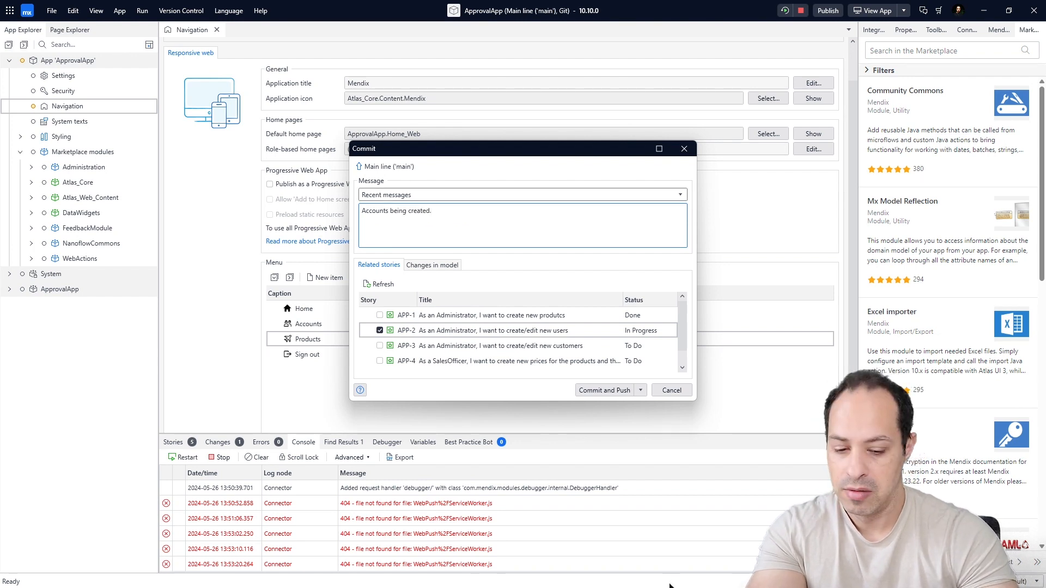
key(ctrl+Return)
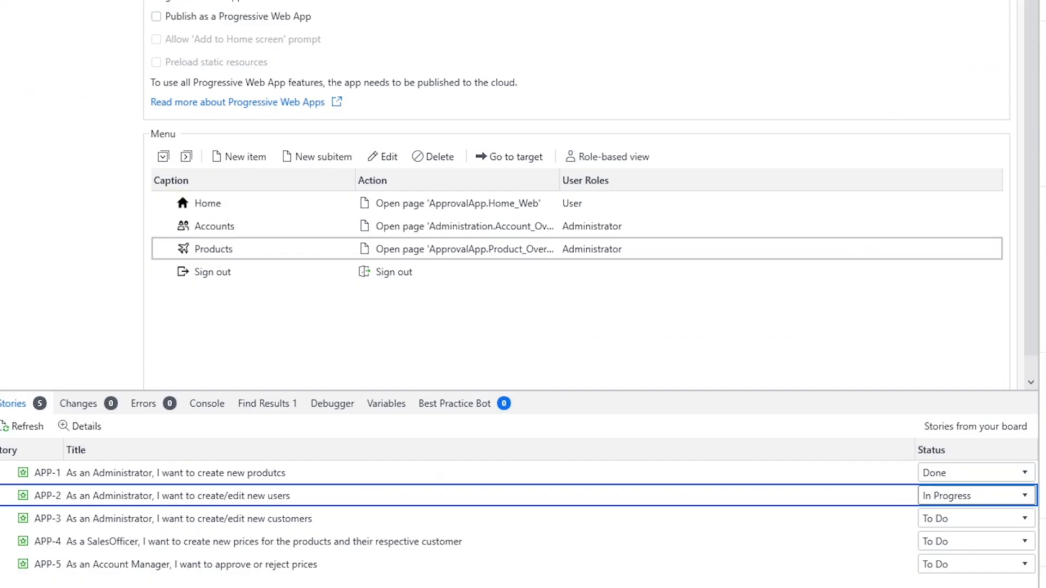
Step: Change story APP-2's status from In Progress to Done in the Stories pane
click(974, 496)
click(952, 546)
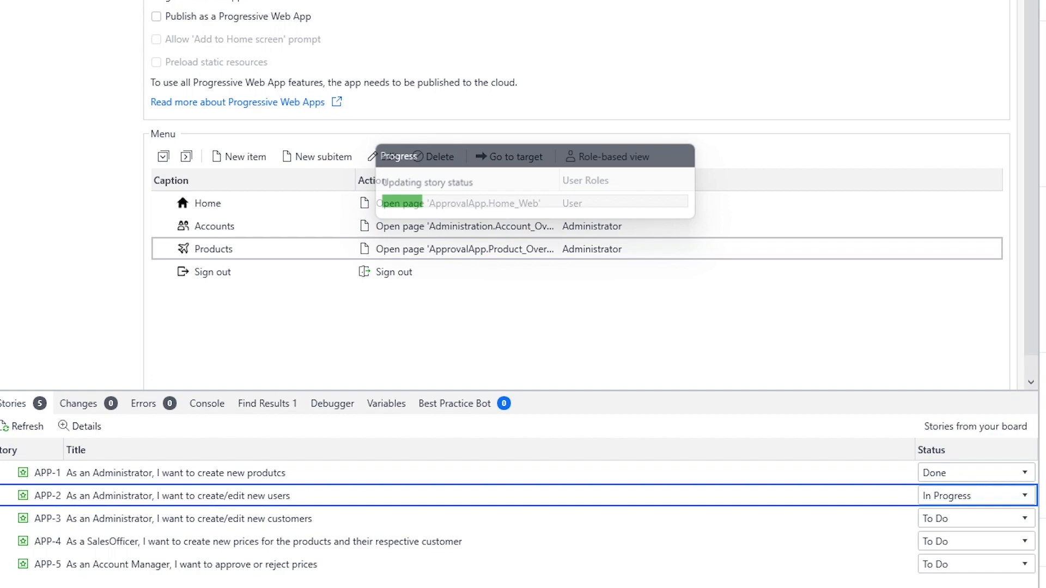